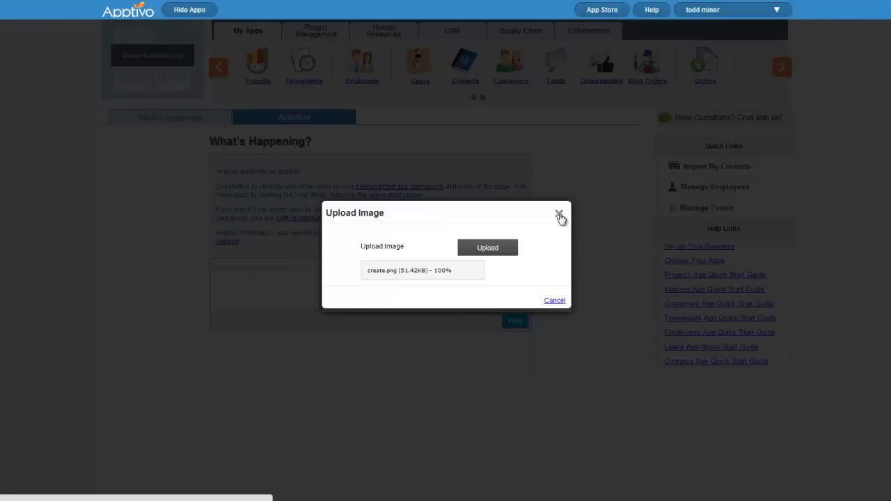
# Close the Upload Image dialog and go back to the home dashboard
pyautogui.click(559, 215)
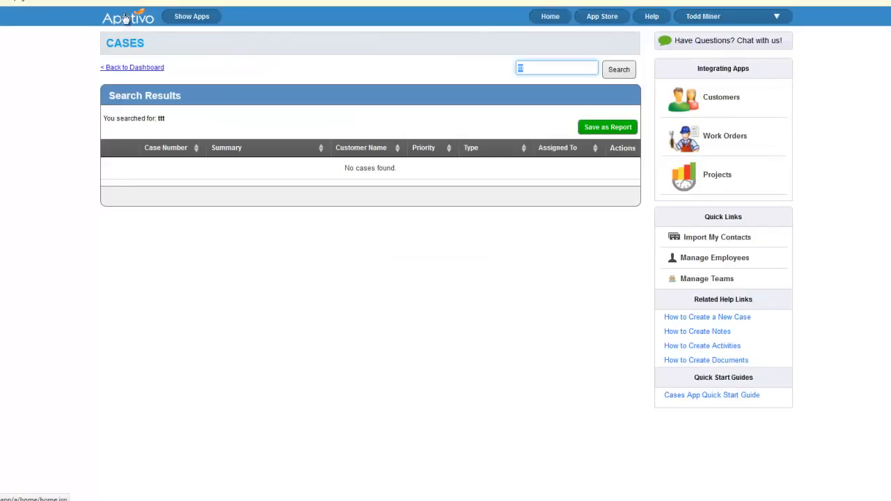
pyautogui.click(135, 23)
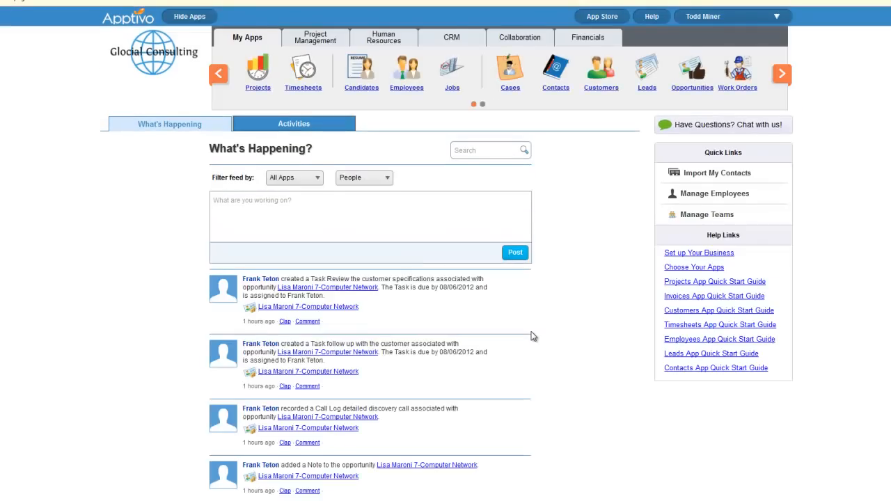
# Filter the What's Happening feed to two selected people
pyautogui.scroll(-3, 532, 334)
pyautogui.scroll(-7, 414, 286)
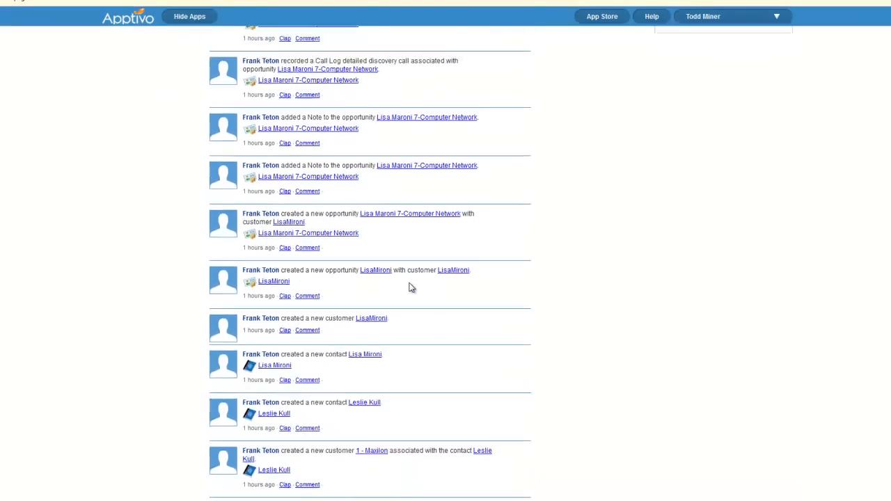
pyautogui.scroll(-11, 413, 291)
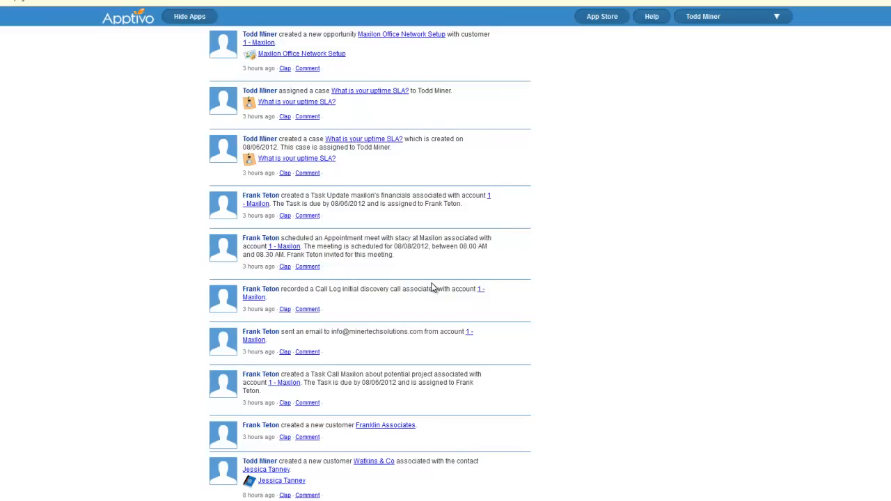
pyautogui.scroll(20, 432, 288)
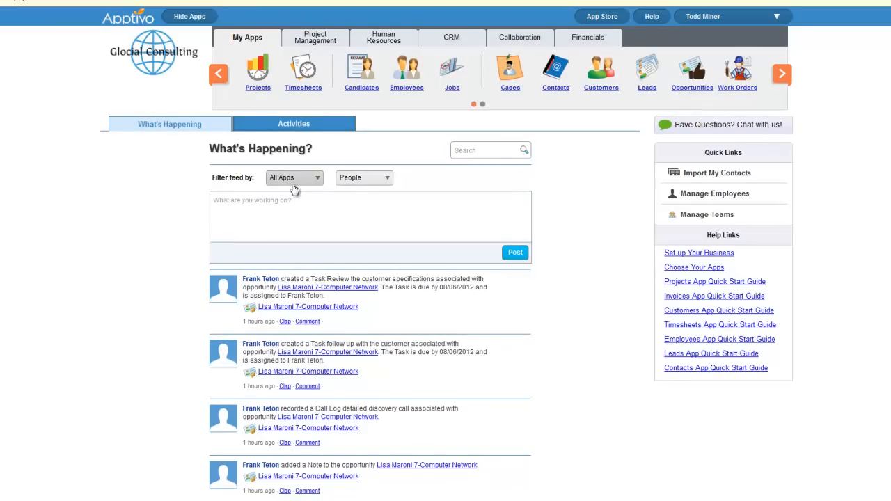
pyautogui.click(380, 181)
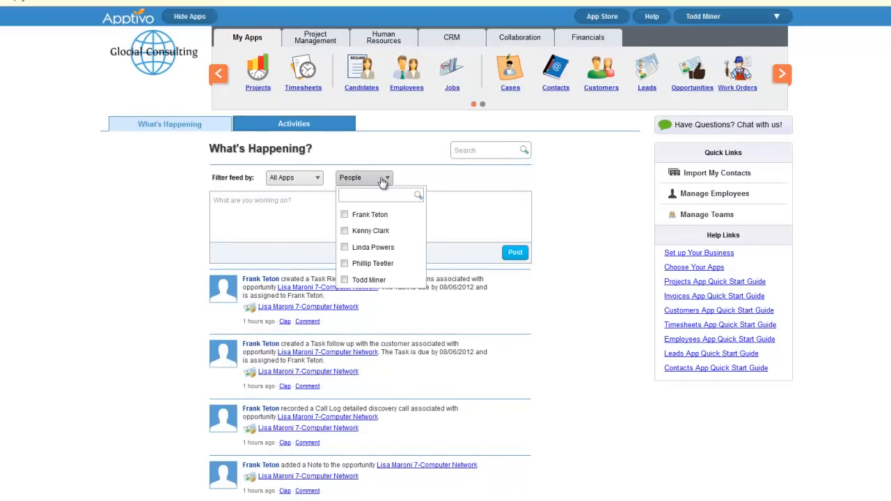
pyautogui.click(345, 279)
pyautogui.click(345, 263)
pyautogui.click(381, 295)
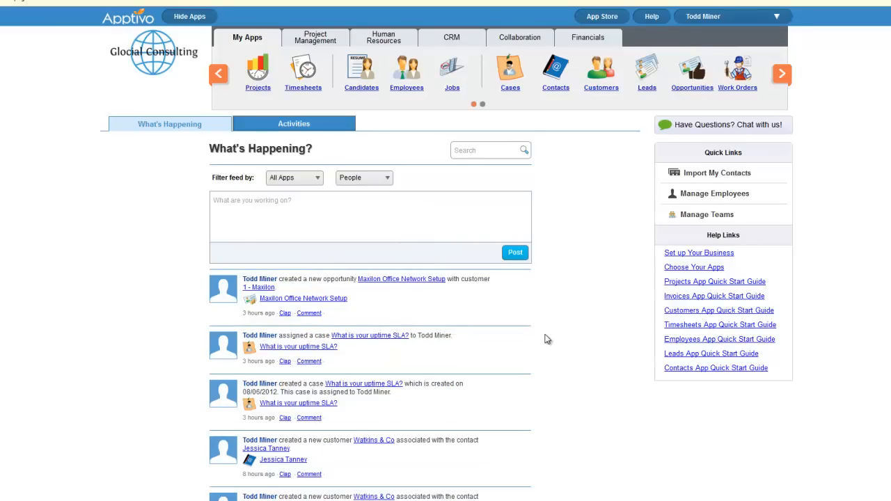
# Check the All Apps filter without changing it, then switch to the Activities list
pyautogui.scroll(-1, 545, 341)
pyautogui.scroll(-10, 545, 341)
pyautogui.scroll(6, 537, 339)
pyautogui.scroll(6, 537, 341)
pyautogui.click(307, 180)
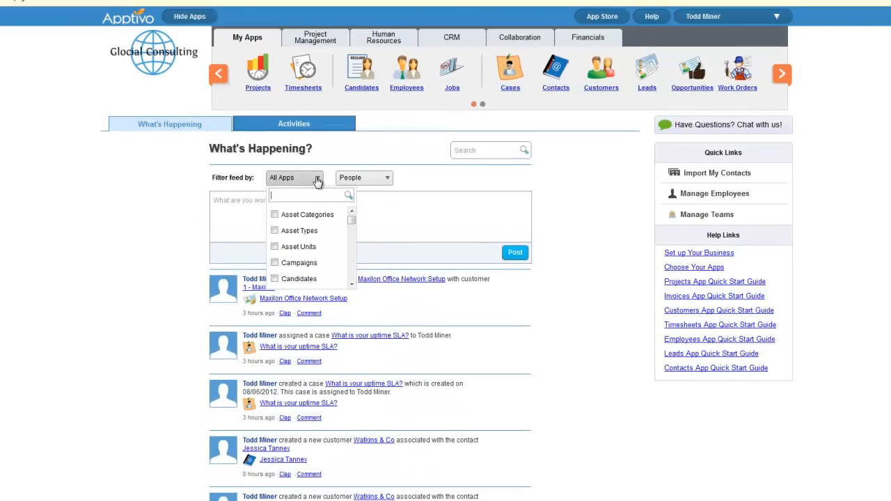
pyautogui.scroll(-5, 306, 252)
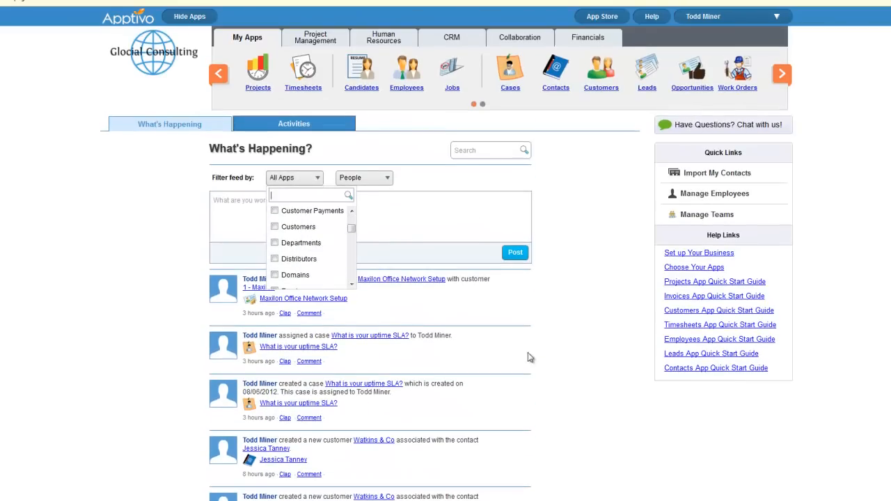
pyautogui.click(588, 351)
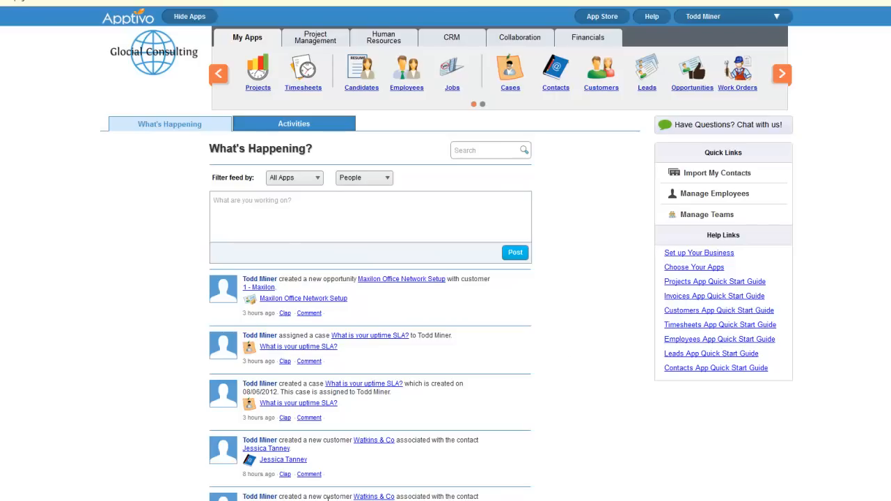
pyautogui.click(278, 126)
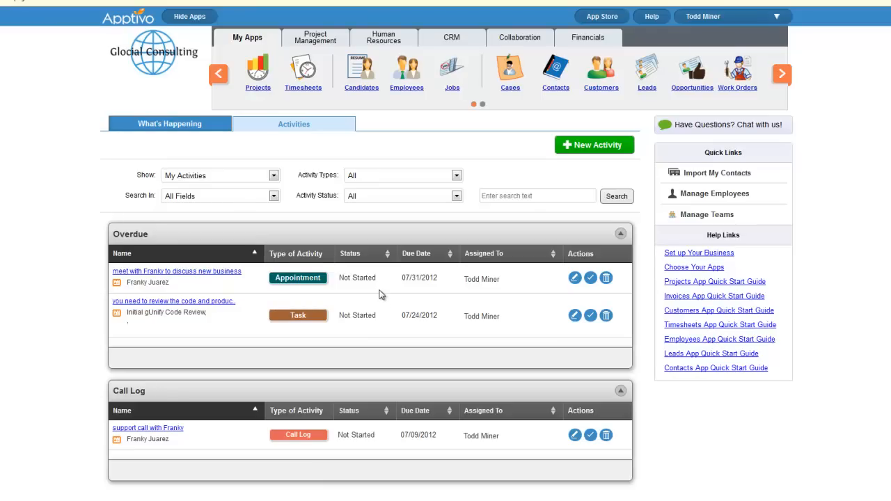
# Search with Show set to All Activities and scroll through the results
pyautogui.click(237, 182)
pyautogui.click(251, 193)
pyautogui.click(616, 196)
pyautogui.scroll(-5, 632, 332)
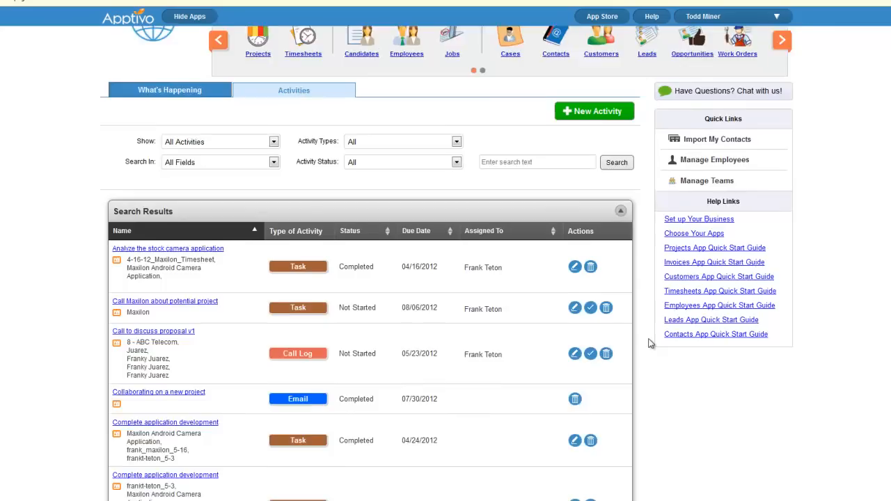
pyautogui.scroll(6, 632, 333)
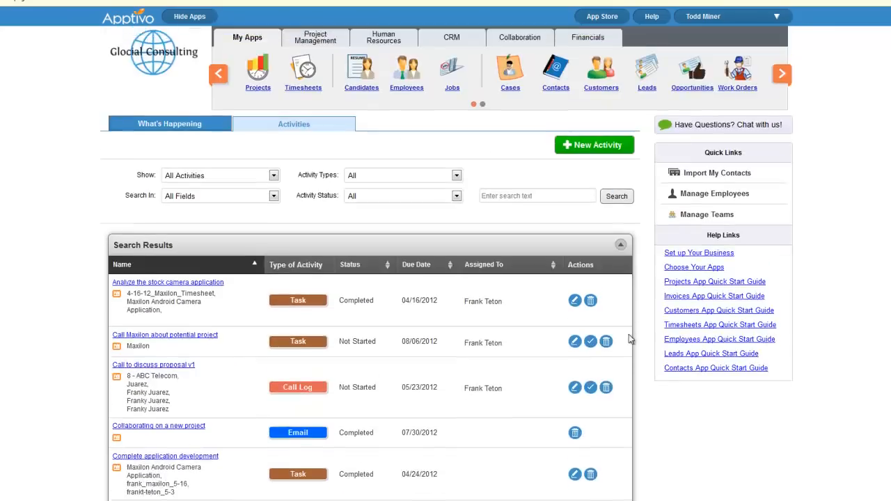
pyautogui.scroll(-1, 427, 229)
pyautogui.scroll(1, 426, 238)
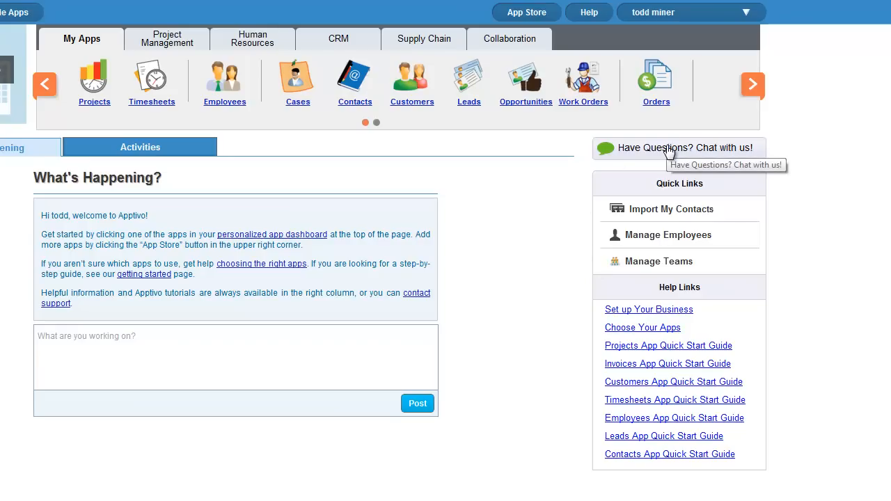
# Open the user-name dropdown at the top right to reveal Preferences and Business Settings
pyautogui.click(744, 13)
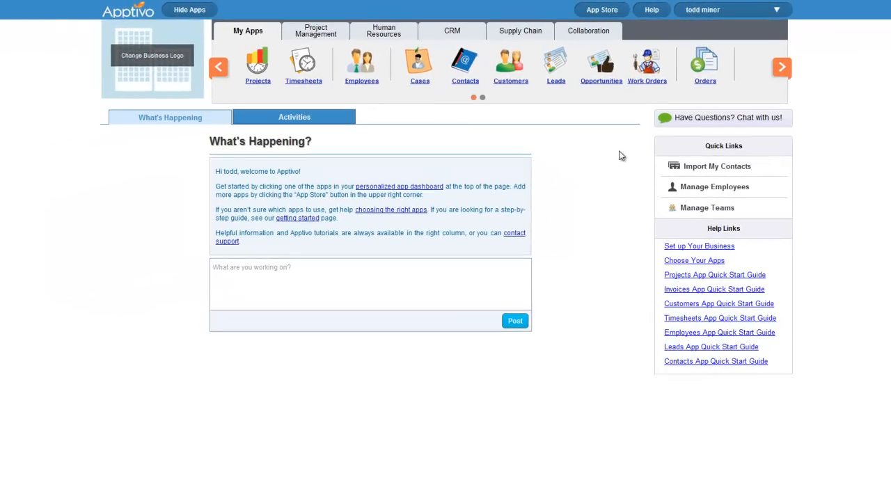
pyautogui.click(739, 16)
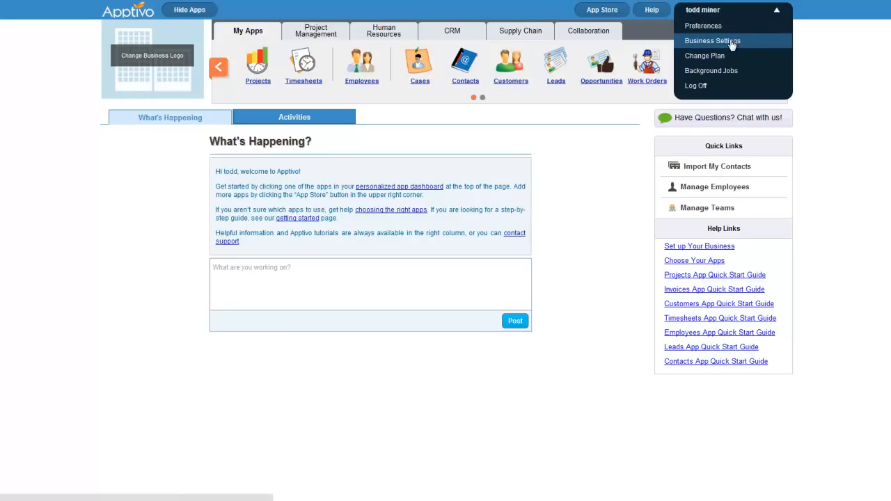
# Open Business Settings and go to the Contact Information section
pyautogui.click(732, 42)
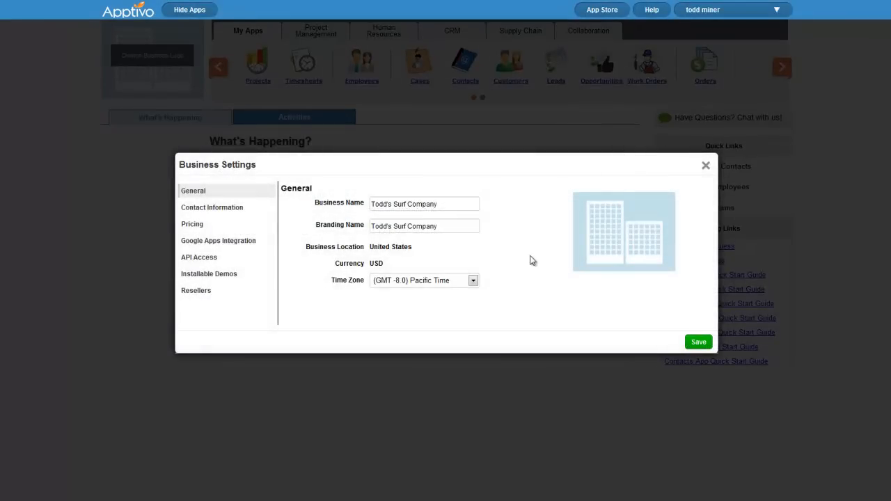
pyautogui.moveTo(450, 228); pyautogui.dragTo(334, 233)
pyautogui.click(521, 246)
pyautogui.click(233, 209)
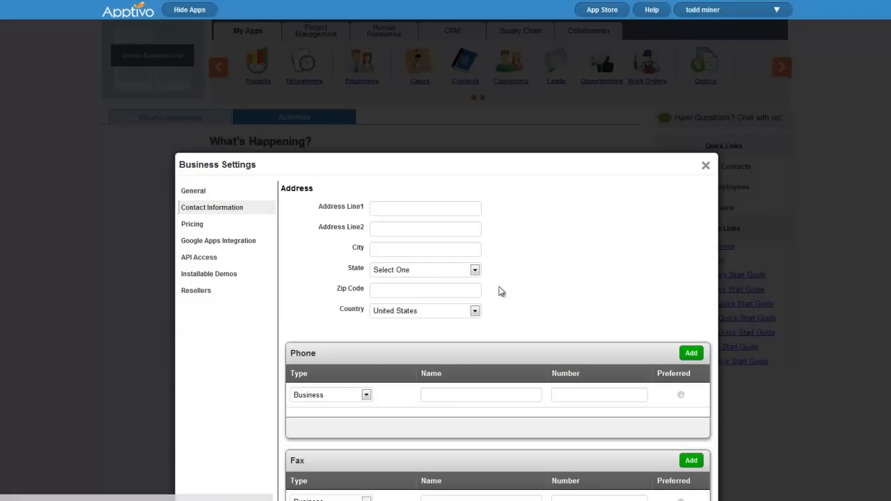
pyautogui.scroll(-3, 454, 298)
pyautogui.scroll(3, 450, 239)
# Fill in the business street address, city, state and zip code
pyautogui.click(403, 207)
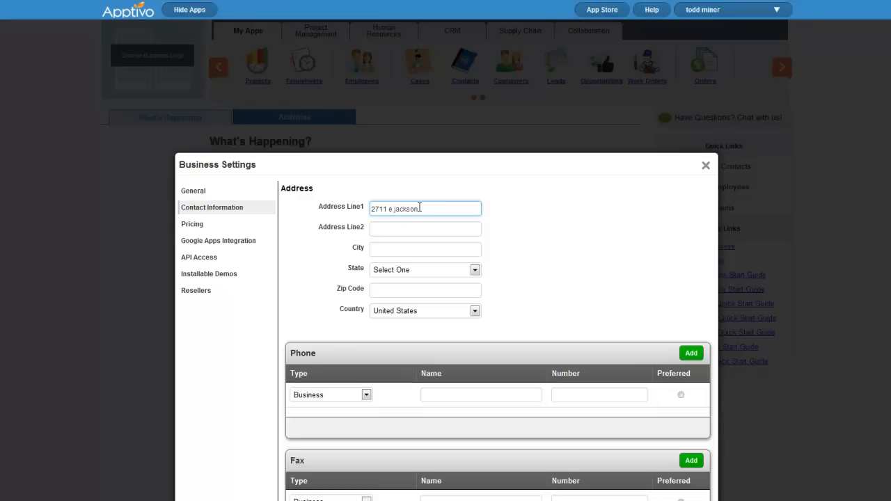
pyautogui.press('Tab')
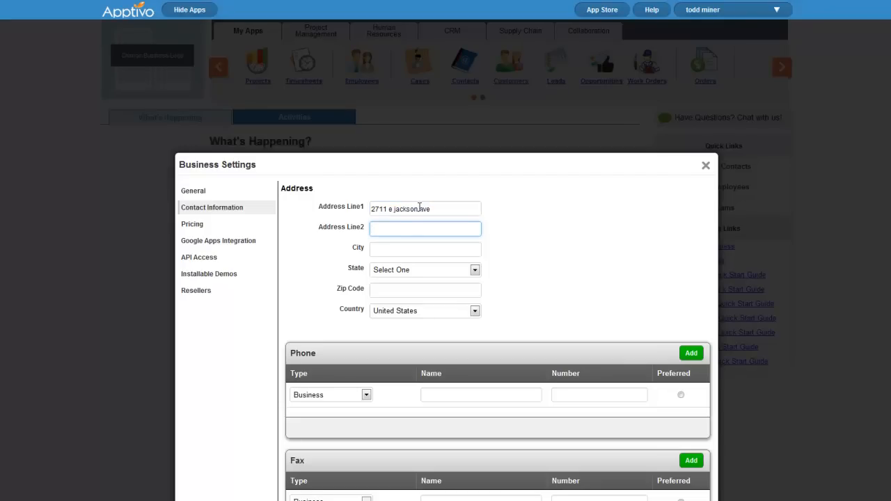
pyautogui.press('Tab')
pyautogui.write('irvine')
pyautogui.press('Tab')
pyautogui.press('c')
pyautogui.press('Tab')
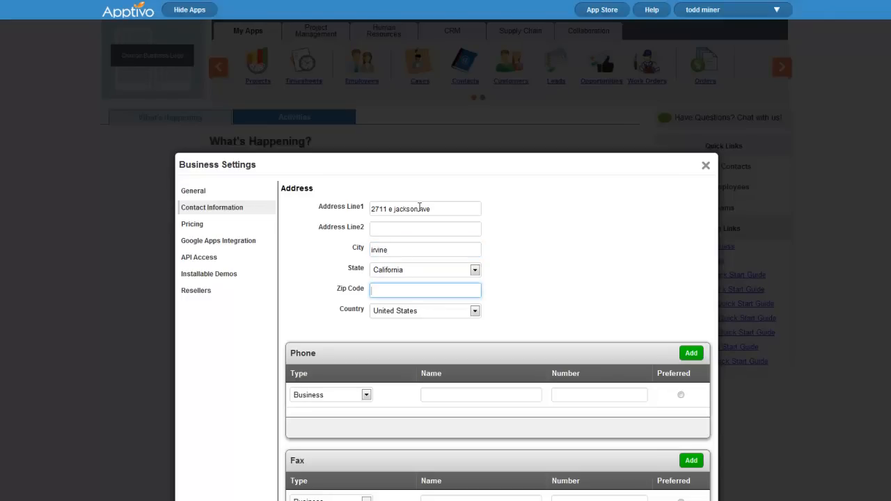
pyautogui.write('92602')
pyautogui.click(603, 300)
# Add a preferred Home phone number and close the business settings
pyautogui.scroll(-3, 587, 341)
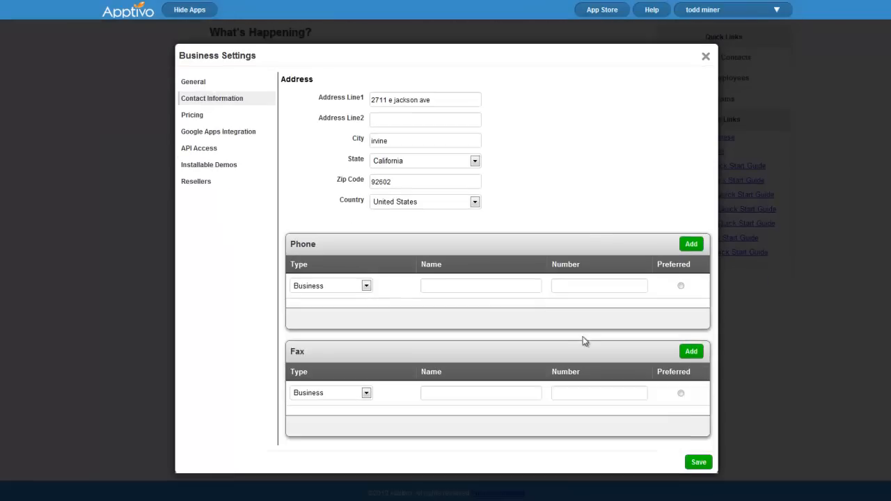
pyautogui.click(489, 289)
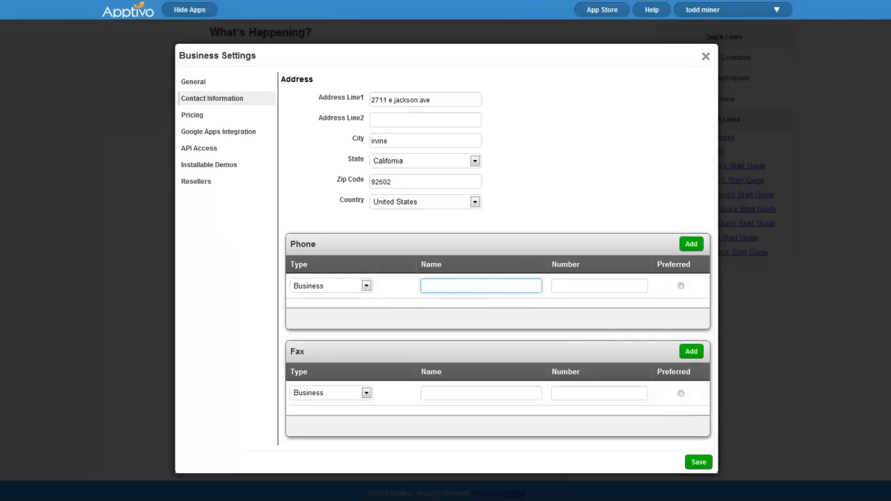
pyautogui.write('Home')
pyautogui.press('Tab')
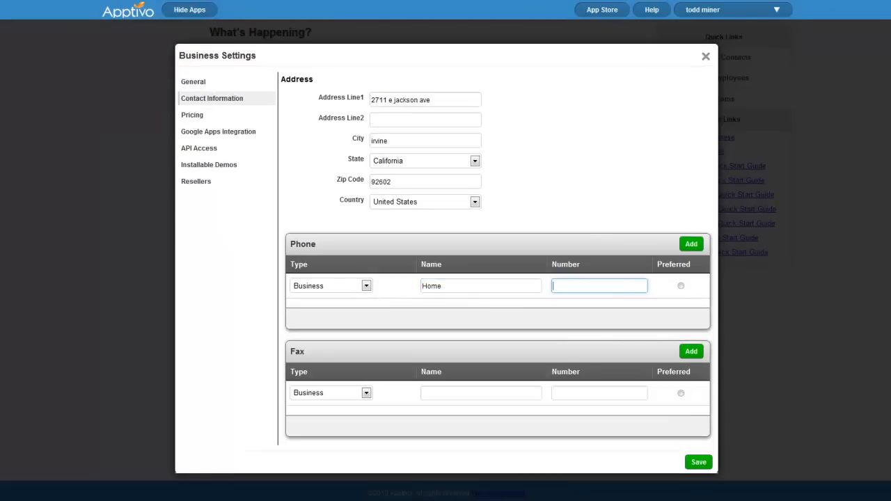
pyautogui.click(681, 288)
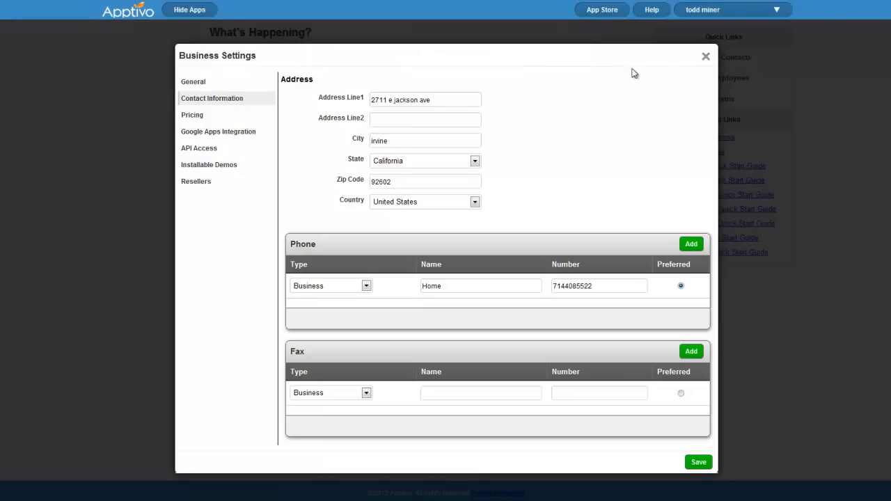
pyautogui.click(706, 56)
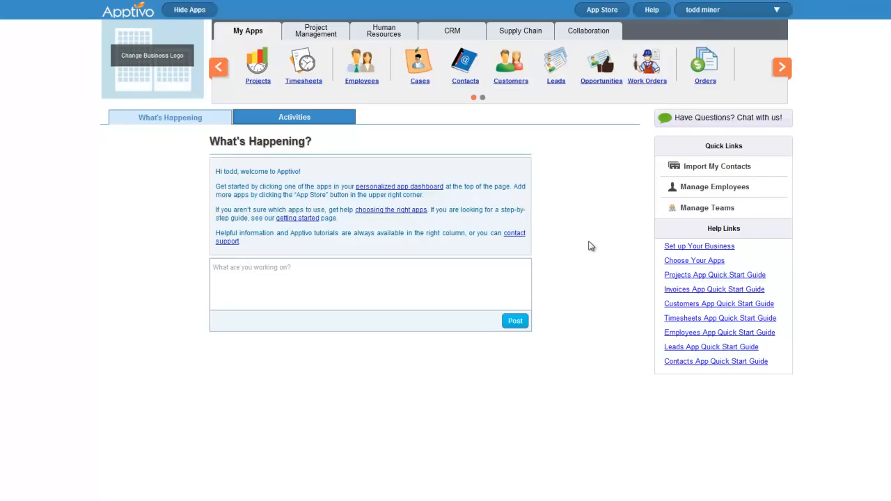
# Open the Employees app from the apps bar
pyautogui.click(357, 73)
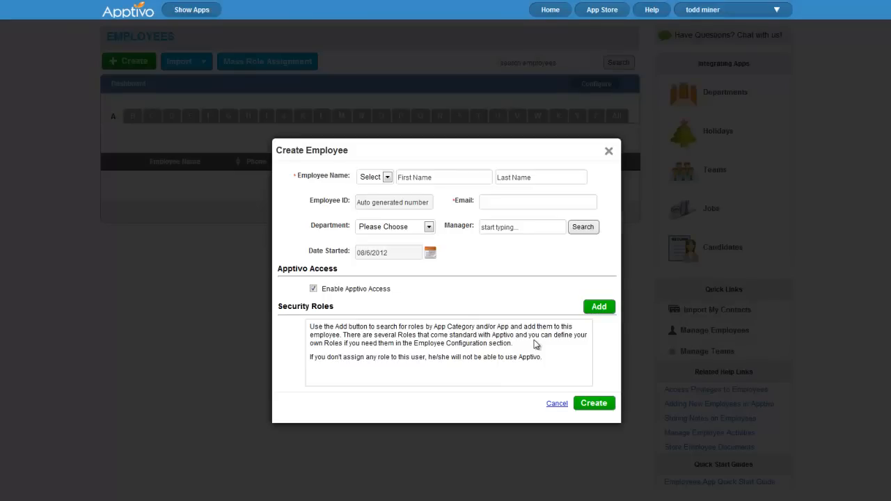
# Open Add Roles and filter the roles to the CRM category
pyautogui.click(597, 310)
pyautogui.scroll(-3, 585, 319)
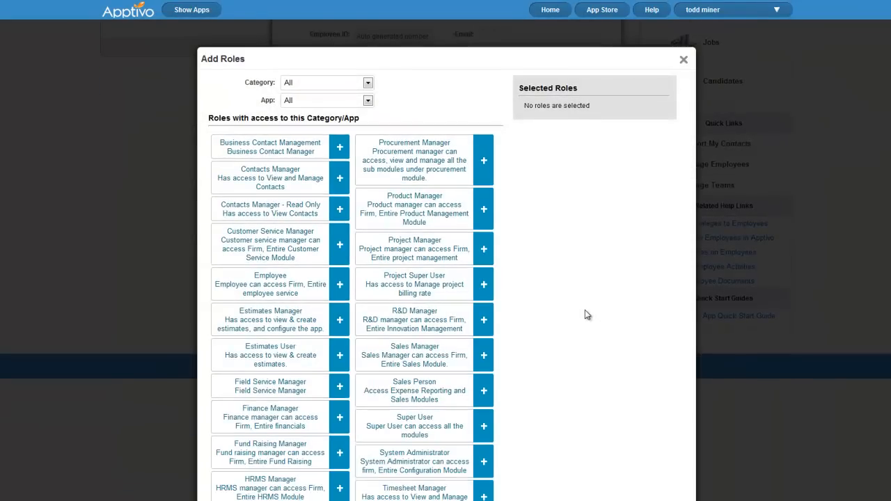
pyautogui.scroll(-4, 567, 300)
pyautogui.scroll(-2, 566, 302)
pyautogui.scroll(9, 564, 302)
pyautogui.scroll(-4, 468, 279)
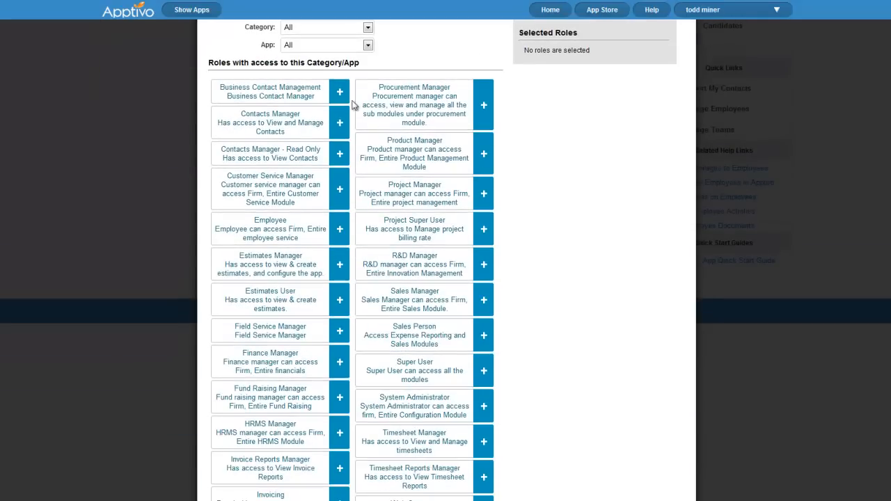
pyautogui.scroll(1, 363, 45)
pyautogui.click(364, 82)
pyautogui.click(323, 136)
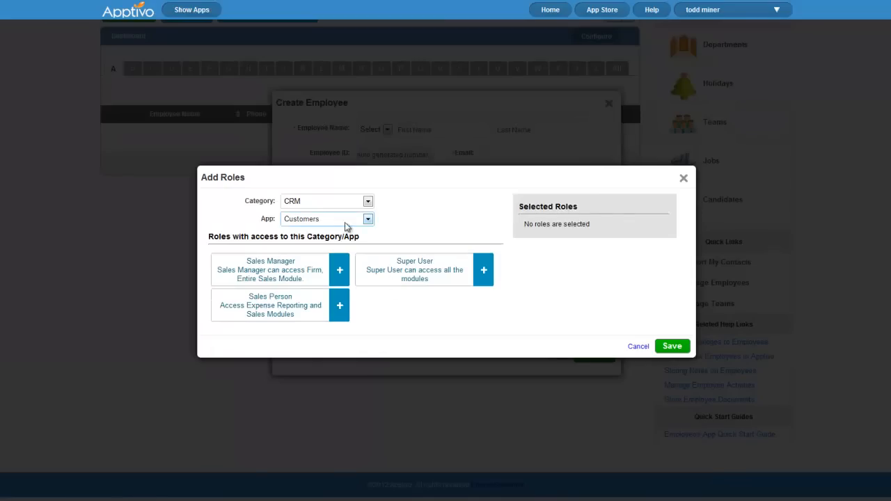
# Add the Sales Person role from the Customers app and save it to the employee
pyautogui.click(328, 220)
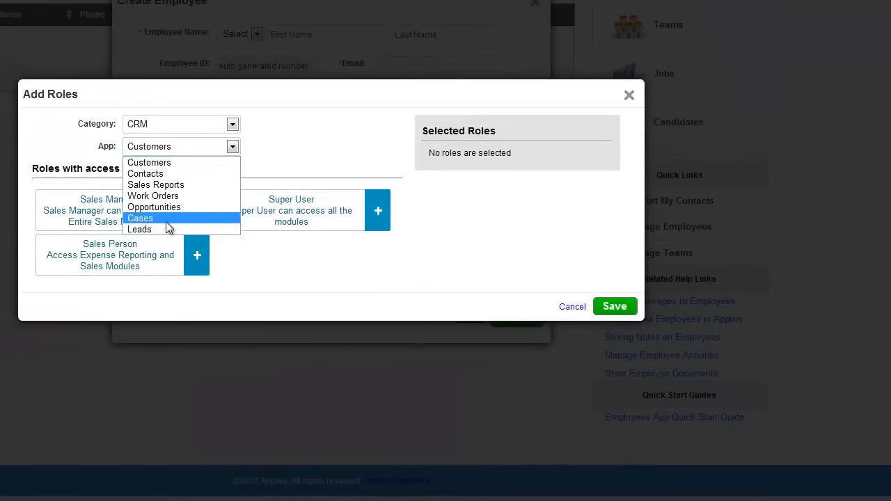
pyautogui.click(293, 266)
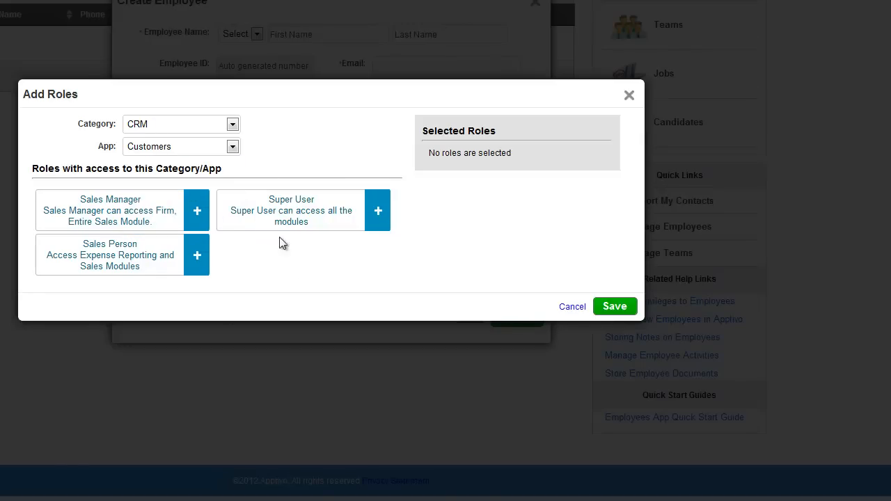
pyautogui.click(195, 255)
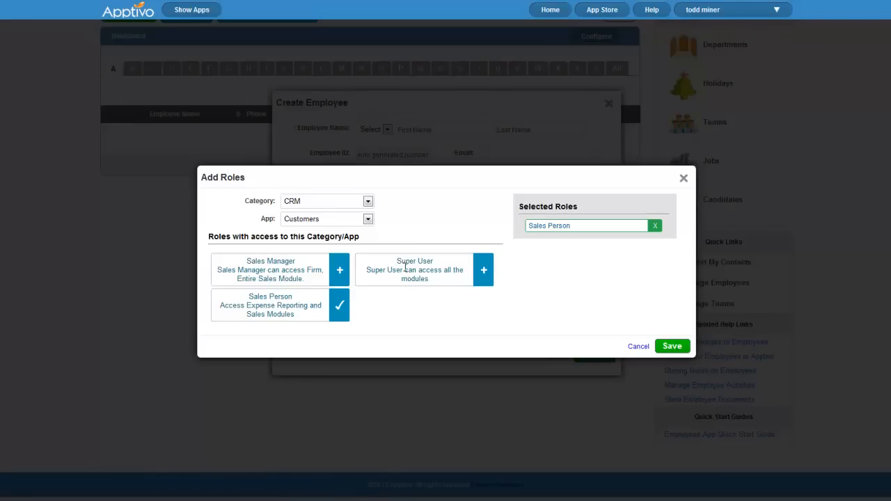
pyautogui.moveTo(397, 262); pyautogui.dragTo(419, 270)
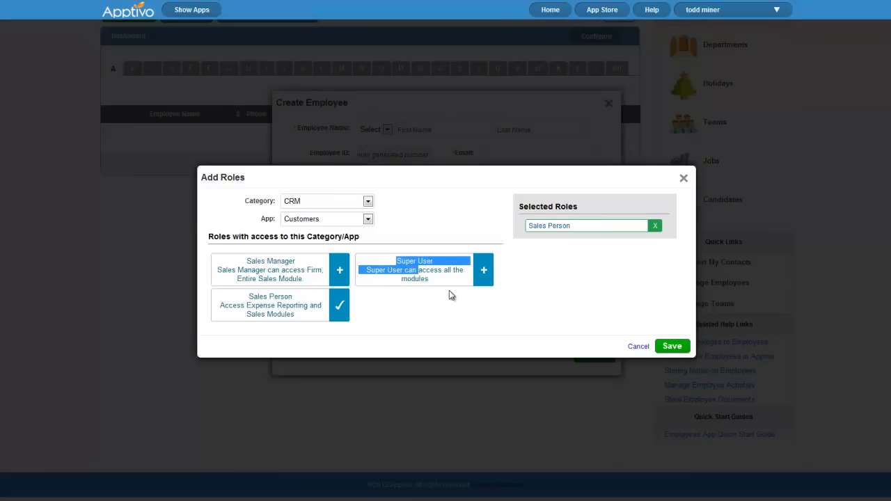
pyautogui.click(444, 284)
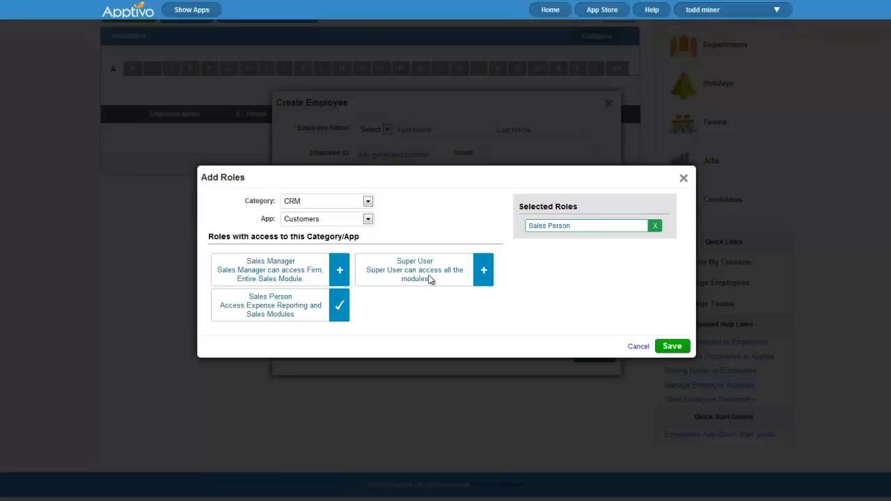
pyautogui.click(683, 352)
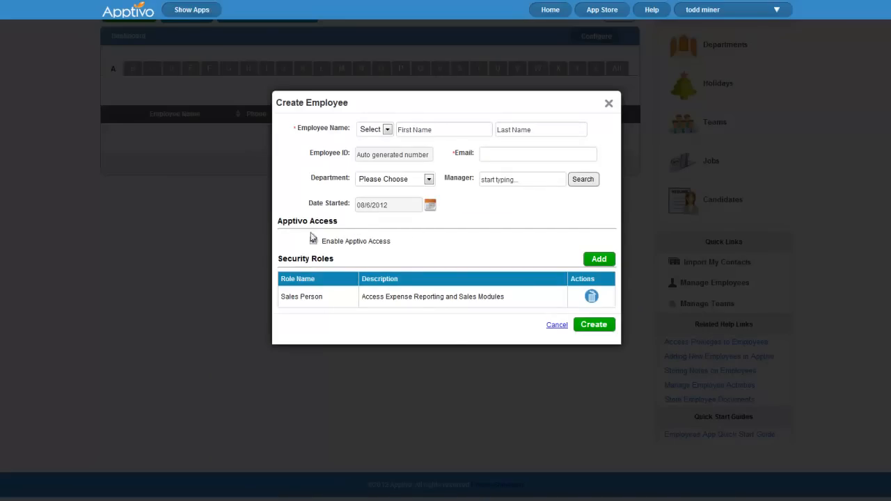
# Type the employee's first name, last name and work e-mail into the Create Employee form
pyautogui.click(497, 154)
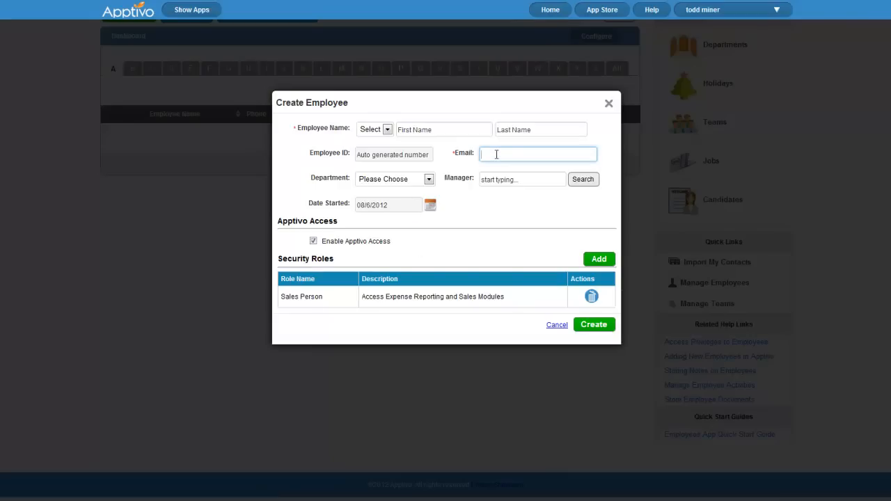
pyautogui.click(454, 128)
pyautogui.press('Tab')
pyautogui.press('Tab')
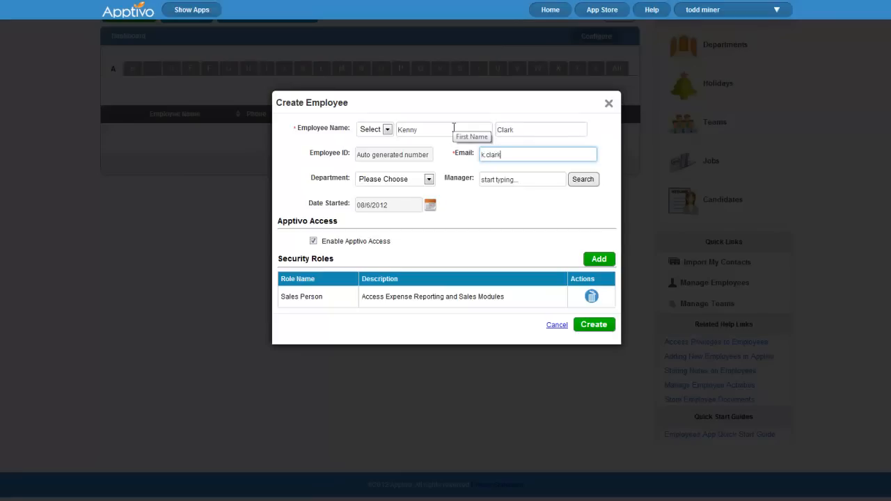
pyautogui.click(468, 211)
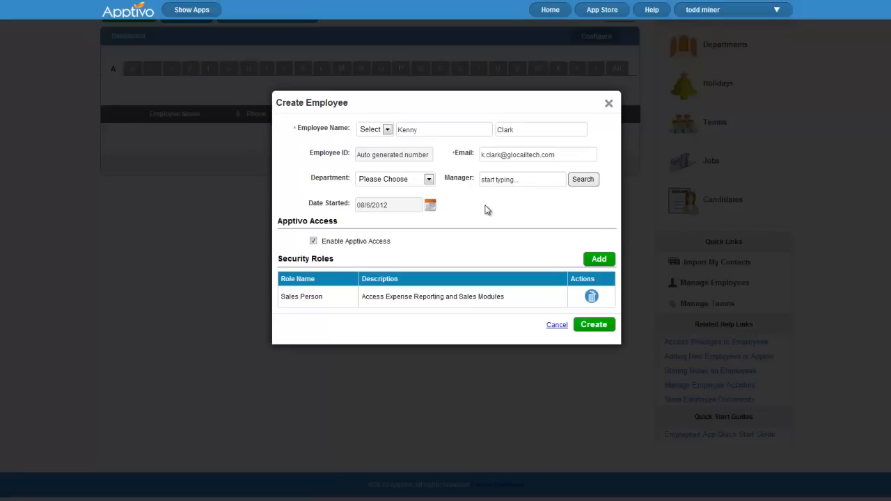
pyautogui.click(516, 179)
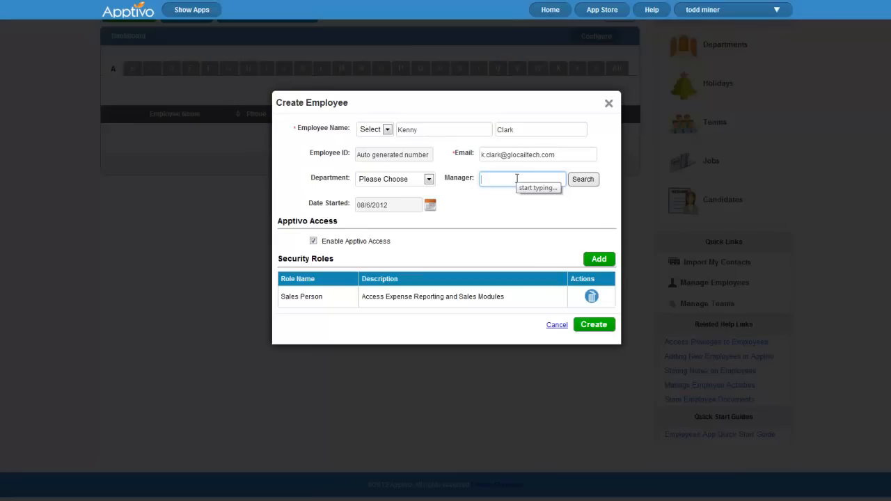
# Search employees by name, pick the signed-in user as manager, and create the record
pyautogui.click(517, 179)
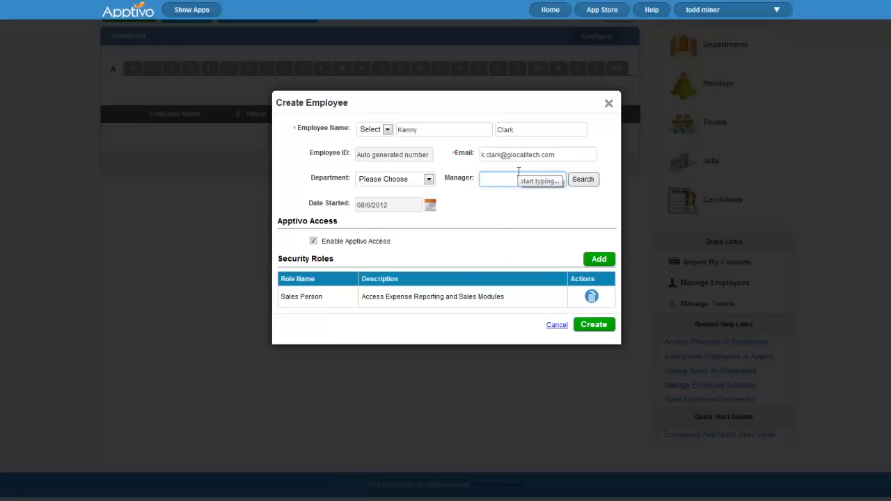
pyautogui.write('todd')
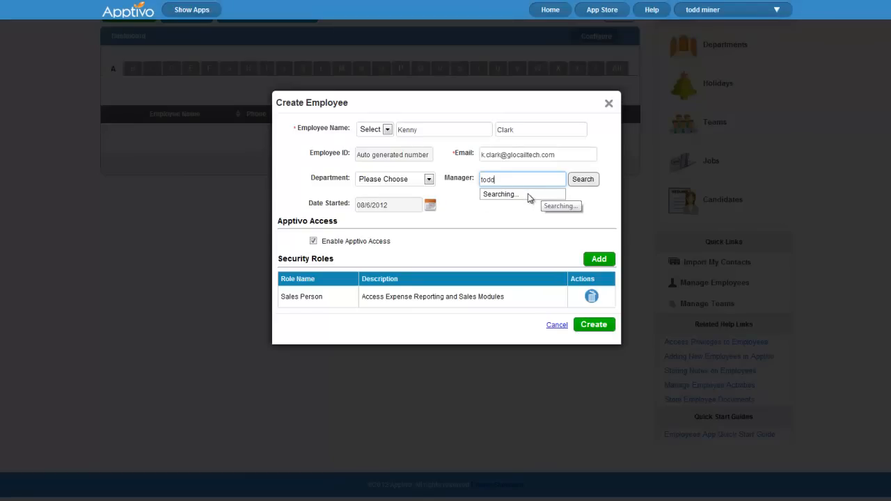
pyautogui.click(590, 180)
pyautogui.click(514, 279)
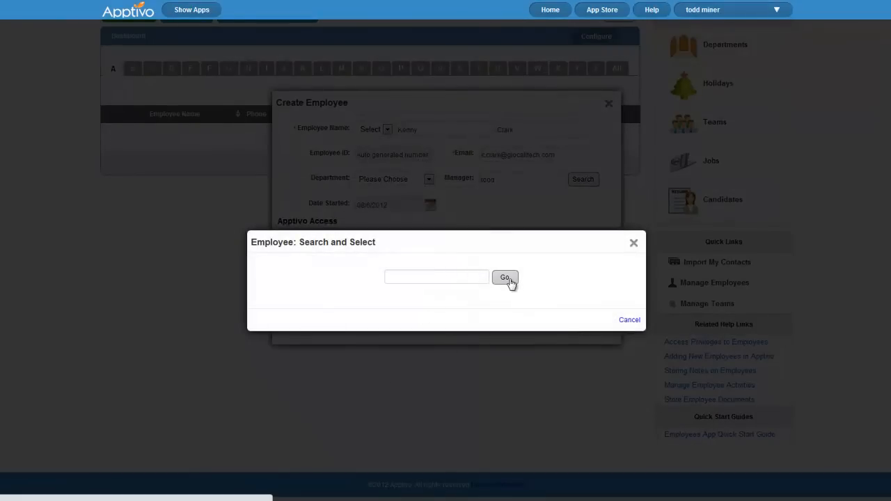
pyautogui.click(633, 243)
pyautogui.click(519, 195)
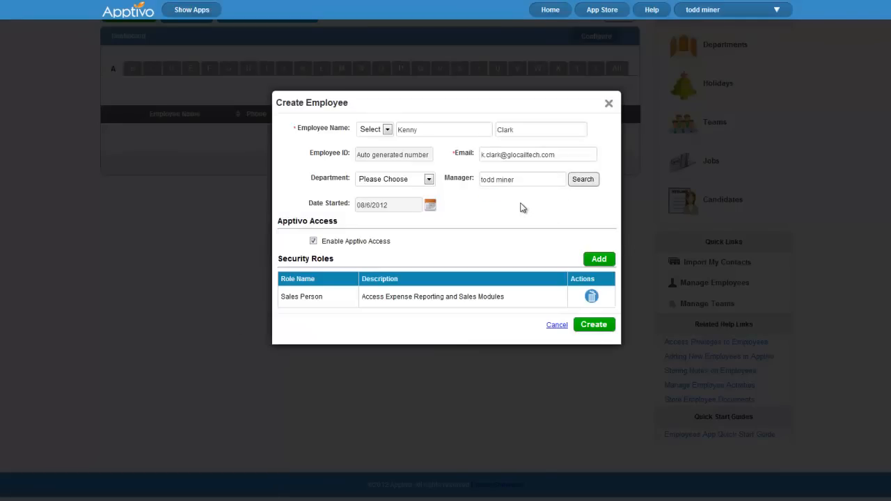
pyautogui.click(593, 330)
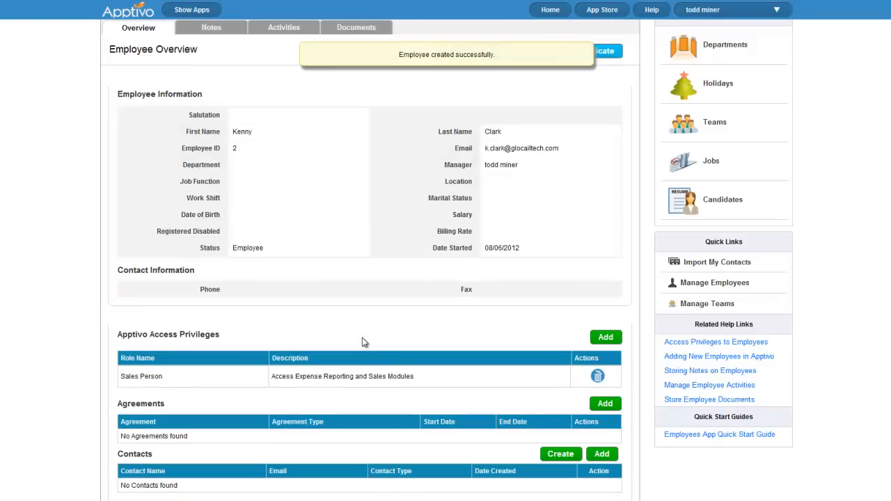
# Scroll through the new employee's overview showing Employee ID 2 and the Sales Person role
pyautogui.scroll(-2, 328, 293)
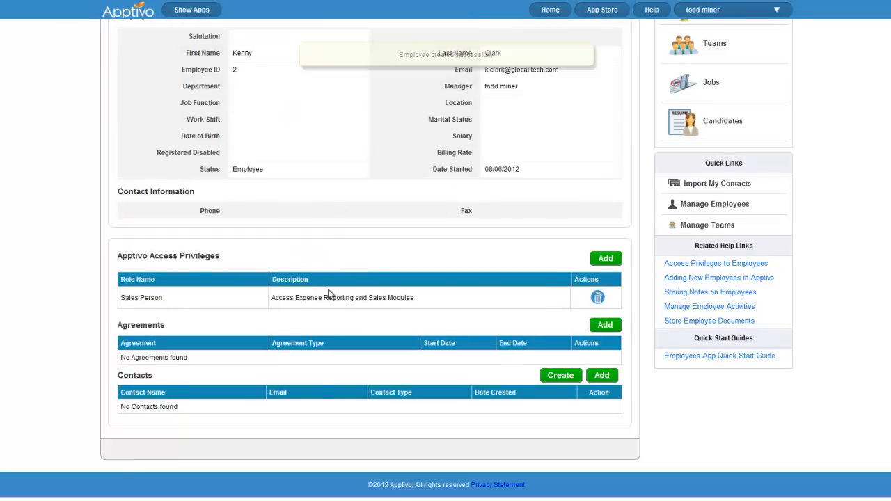
pyautogui.scroll(4, 328, 352)
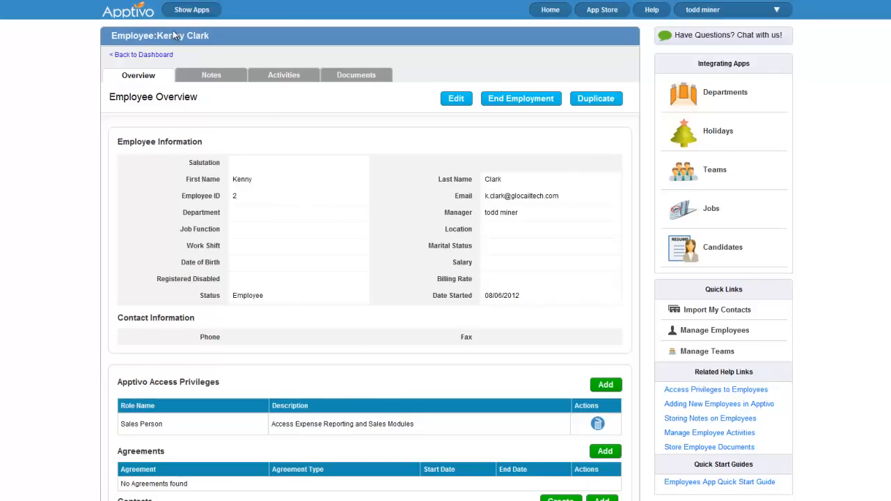
# Return to the Apptivo home dashboard by clicking the logo
pyautogui.click(125, 15)
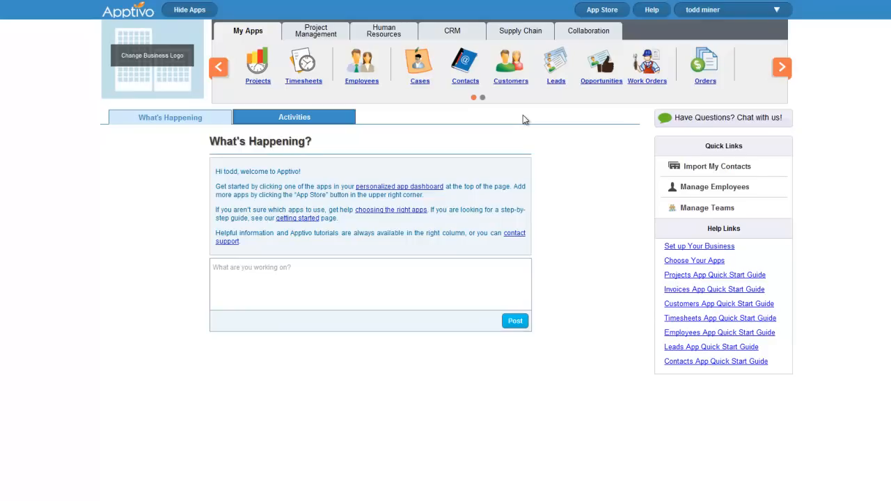
# Open the Customers app with 'Go to App directly from now on' ticked
pyautogui.click(511, 72)
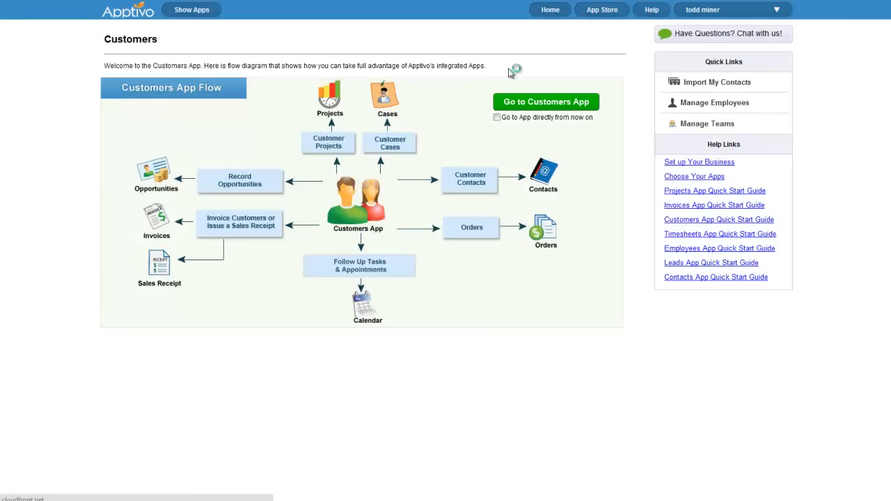
pyautogui.click(497, 117)
pyautogui.click(534, 104)
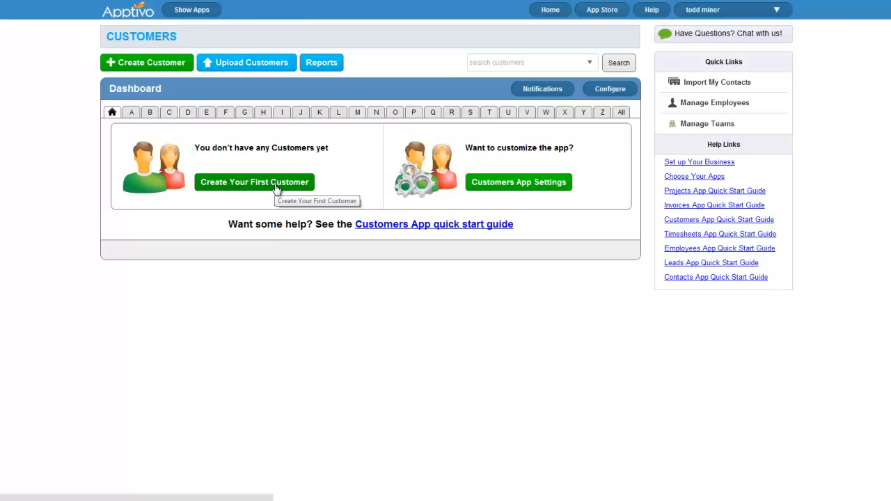
# Start a new customer, expand the additional fields, and look over the Category options
pyautogui.click(535, 186)
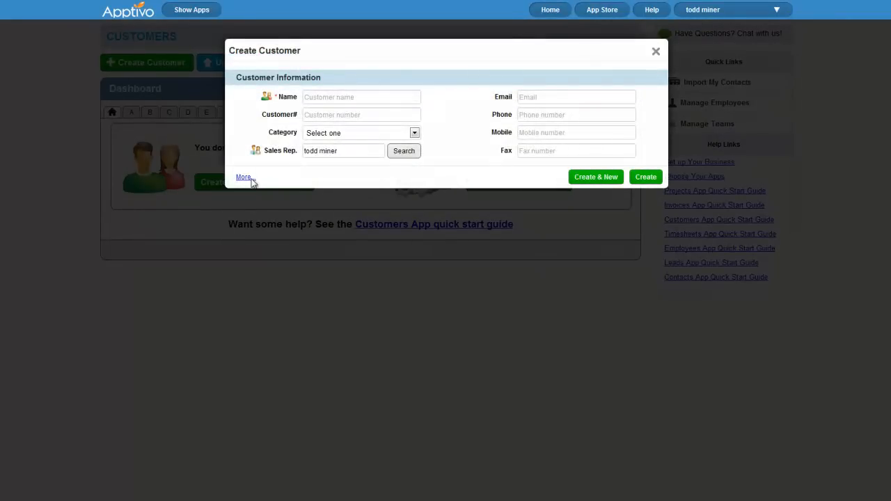
pyautogui.click(244, 179)
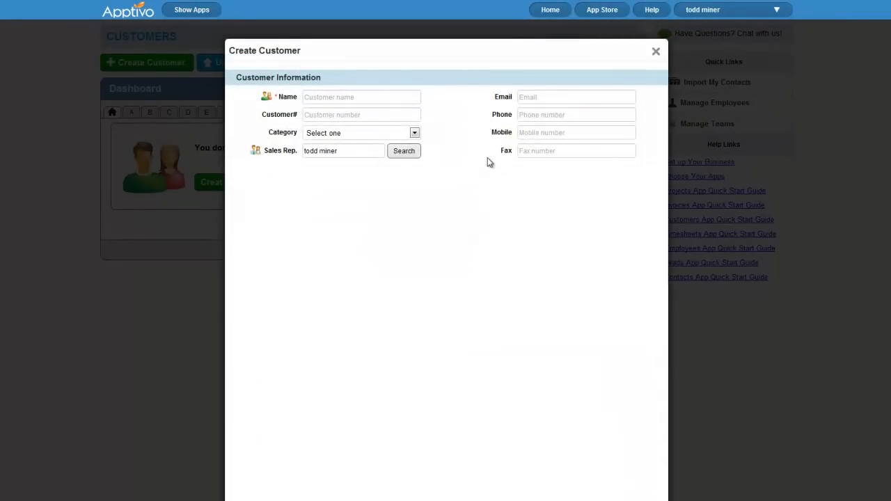
pyautogui.click(241, 179)
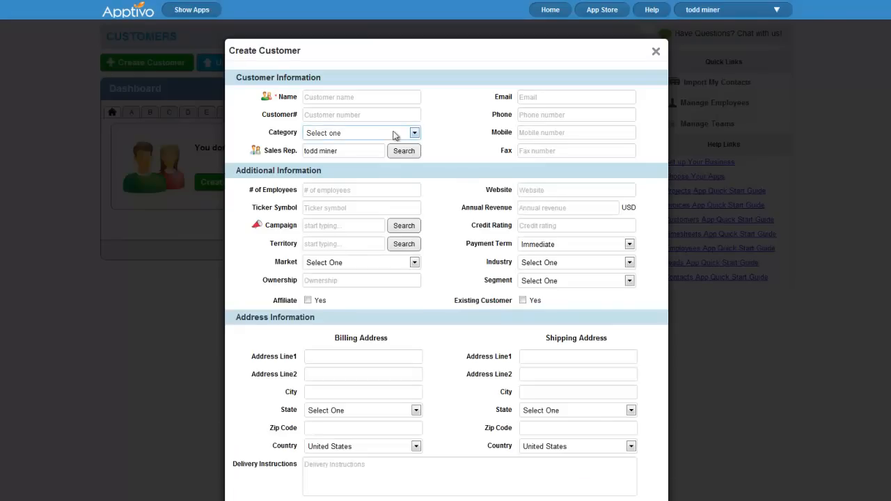
pyautogui.click(387, 138)
pyautogui.click(462, 148)
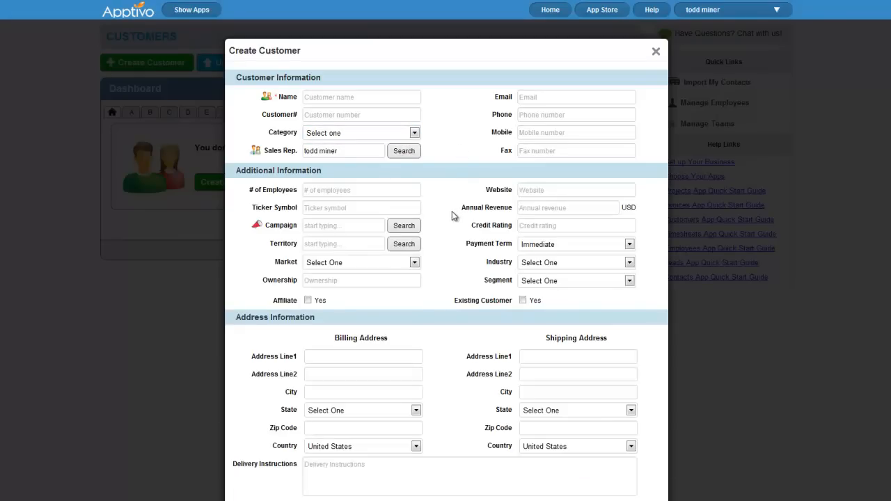
# Browse the Industry, Payment Term and Segment options, then close the form without saving
pyautogui.scroll(-3, 439, 216)
pyautogui.click(544, 153)
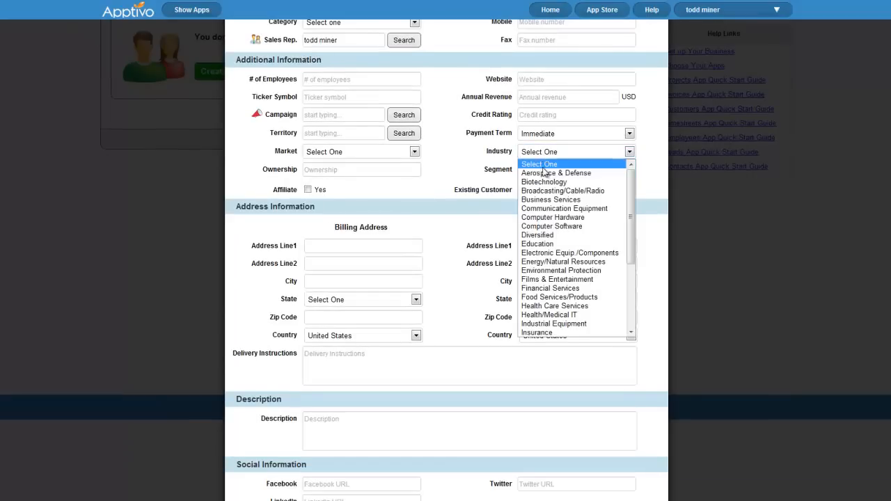
pyautogui.click(492, 170)
pyautogui.click(540, 134)
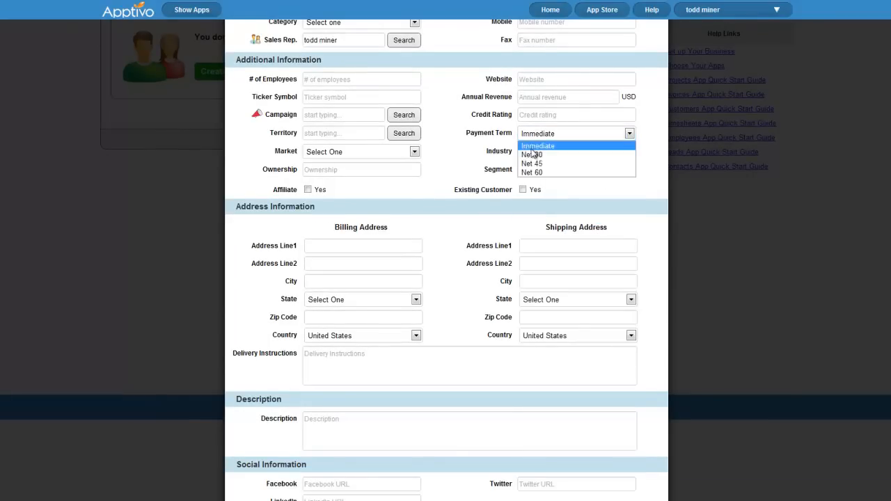
pyautogui.click(495, 170)
pyautogui.click(538, 172)
pyautogui.moveTo(479, 181); pyautogui.dragTo(486, 186)
pyautogui.click(476, 194)
pyautogui.scroll(-1, 471, 225)
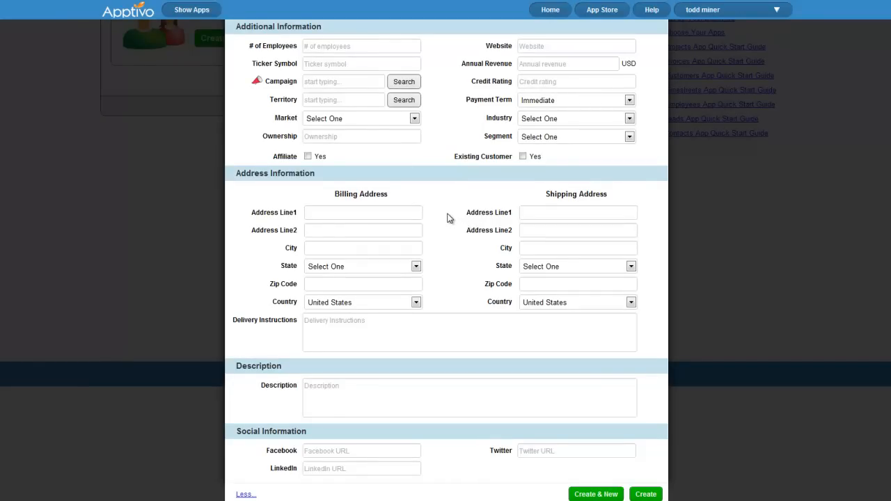
pyautogui.scroll(3, 450, 223)
pyautogui.scroll(1, 460, 257)
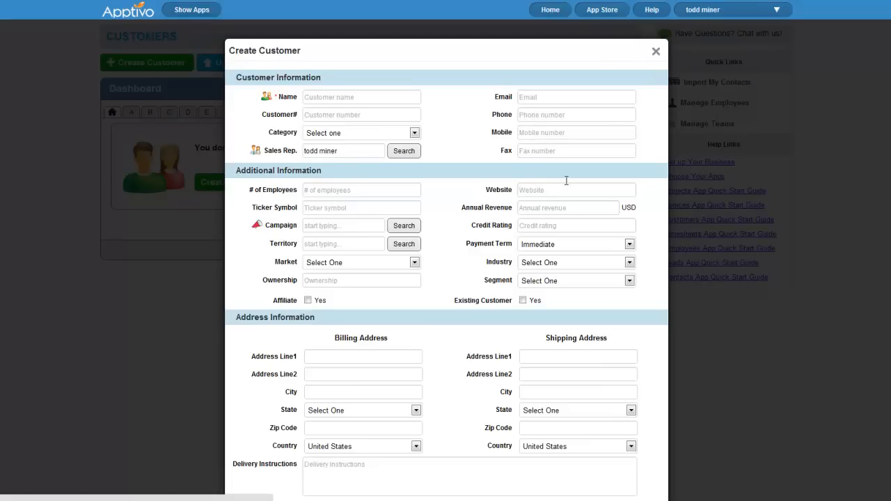
pyautogui.click(407, 133)
pyautogui.click(476, 121)
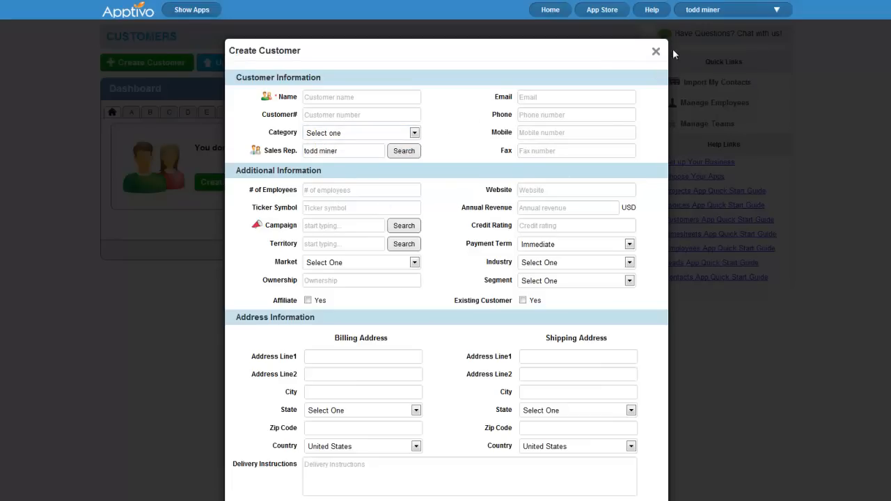
pyautogui.click(656, 51)
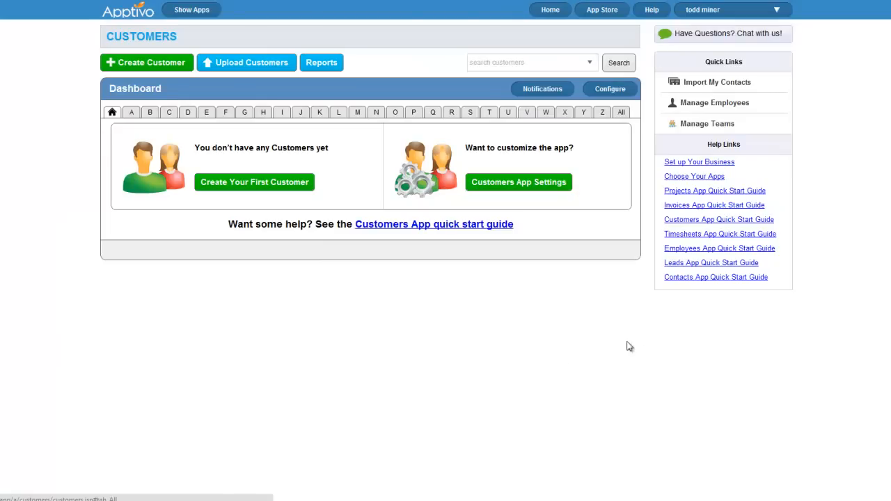
# In the Customers configuration, create the customer category Residential
pyautogui.click(603, 91)
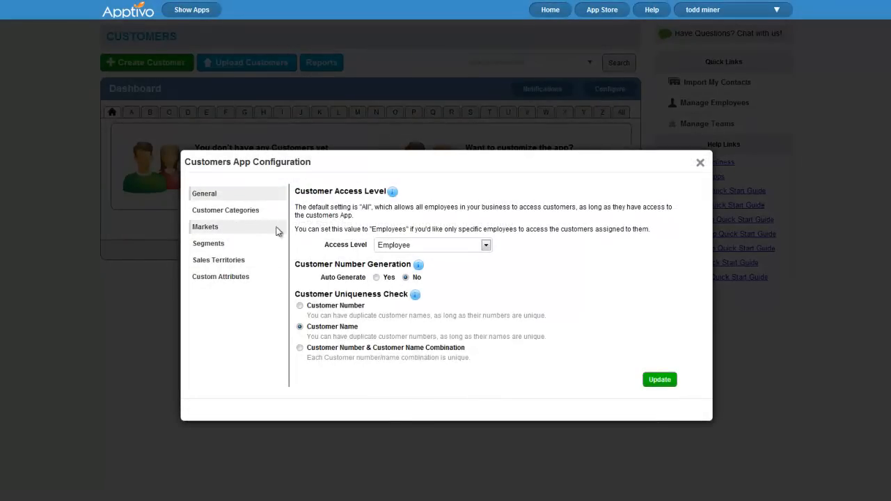
pyautogui.click(248, 217)
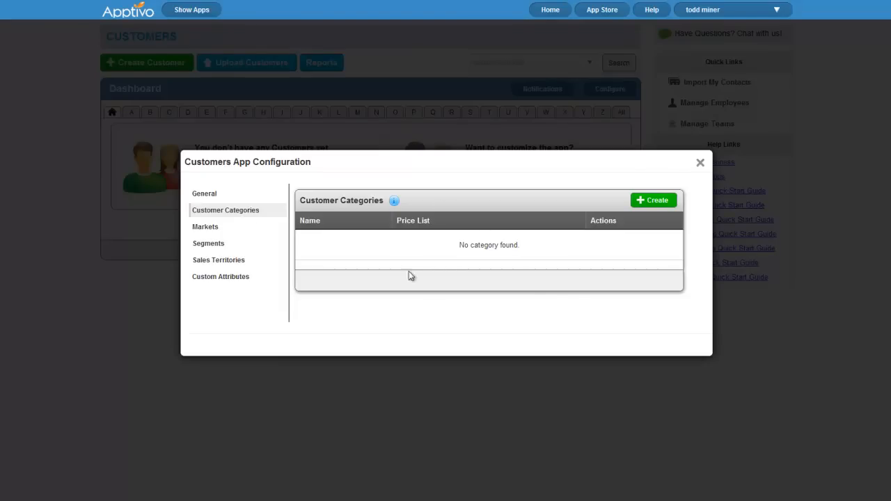
pyautogui.click(646, 201)
pyautogui.click(434, 241)
pyautogui.write('Residential')
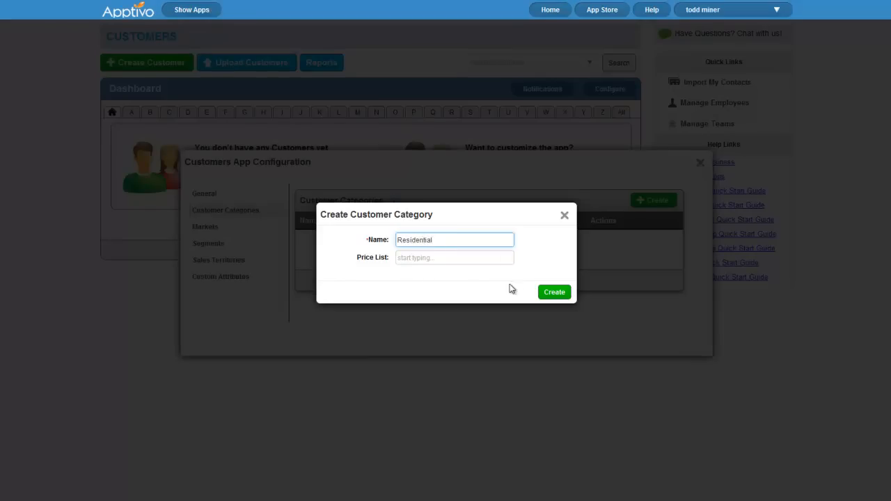
pyautogui.click(550, 293)
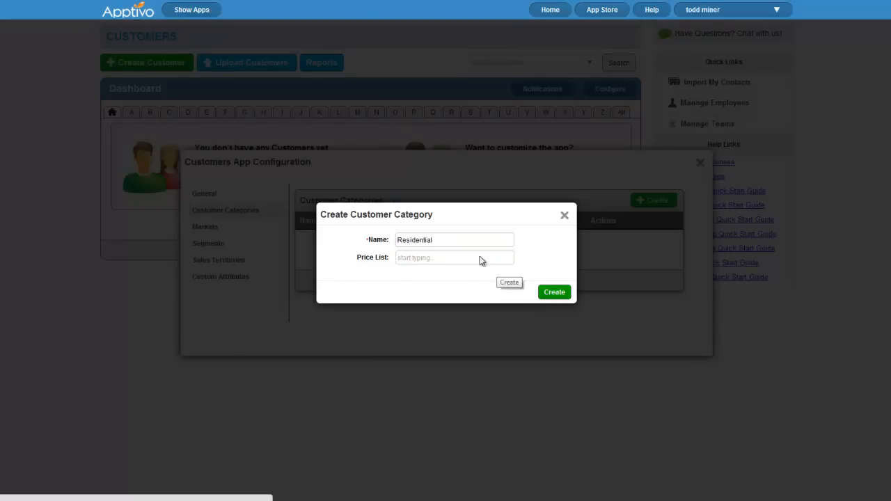
# Create a second customer category, Commercial
pyautogui.click(655, 201)
pyautogui.click(430, 237)
pyautogui.write('Commerci')
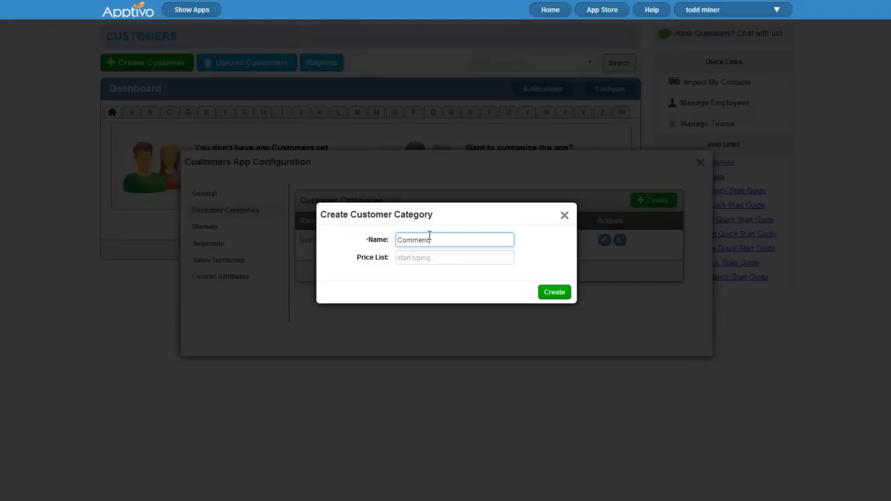
pyautogui.click(552, 292)
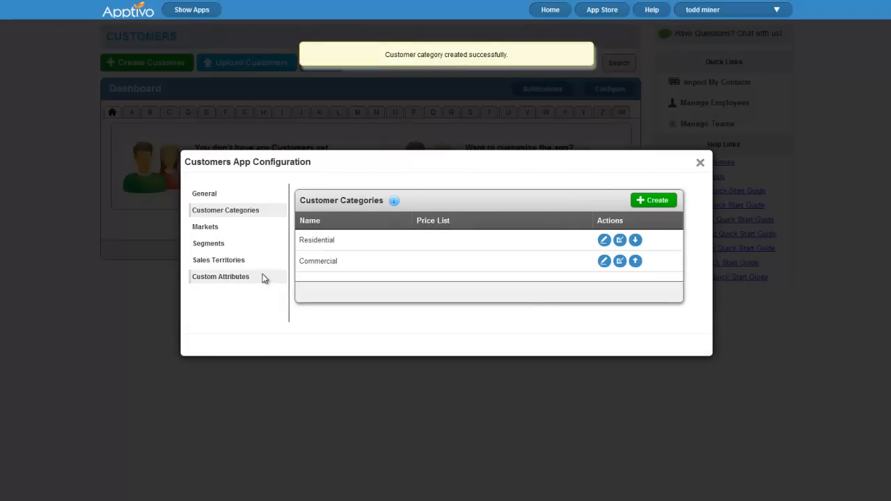
pyautogui.click(207, 230)
# Review Markets, Segments and Sales Territories, then add a Two Column Section under Custom Attributes
pyautogui.click(214, 247)
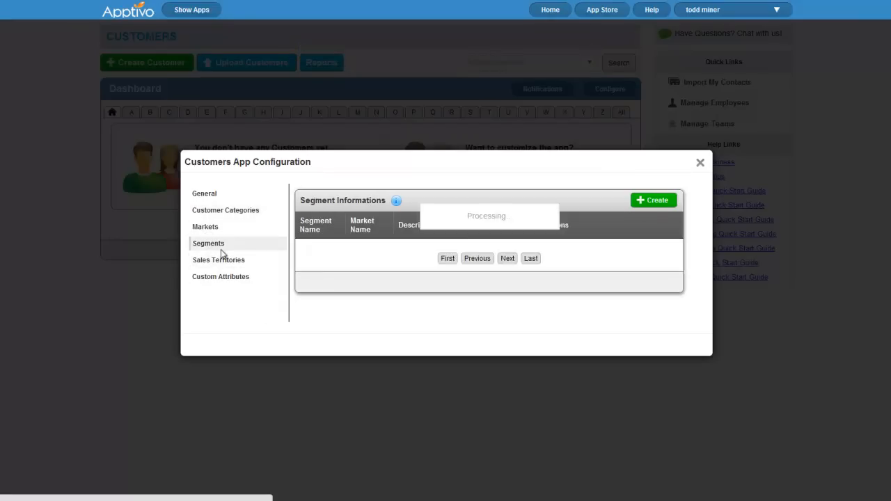
pyautogui.click(234, 265)
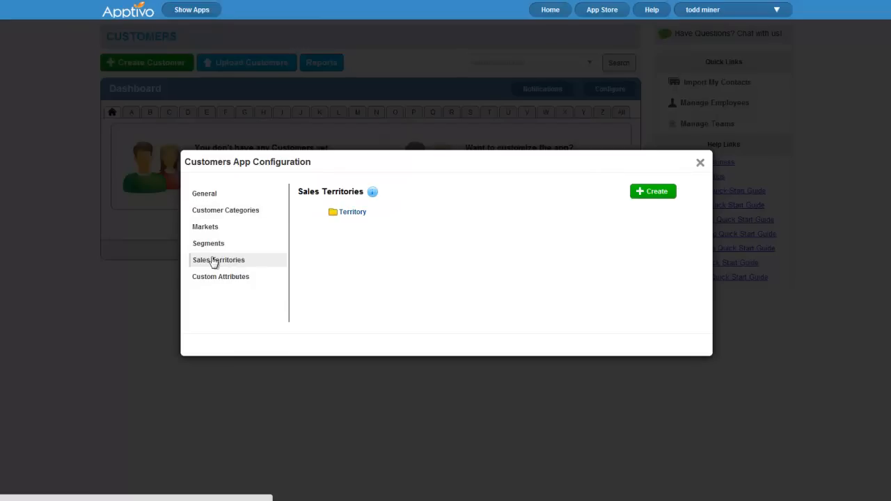
pyautogui.click(227, 278)
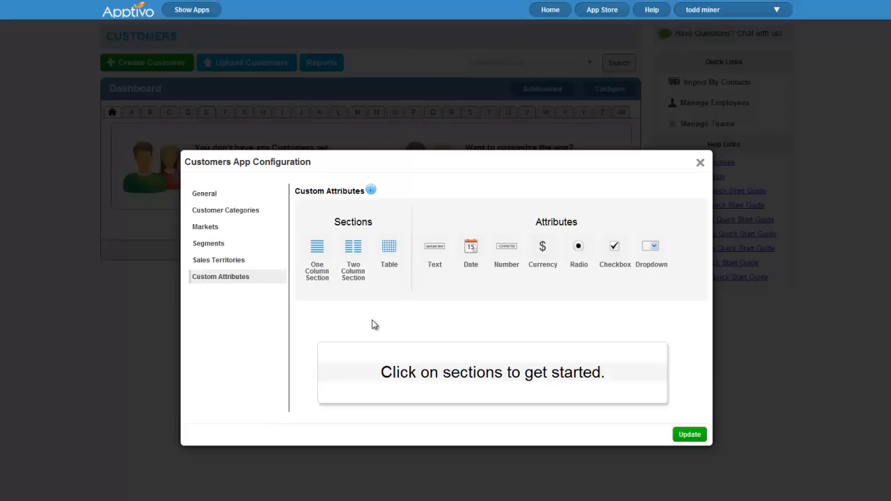
pyautogui.scroll(-1, 372, 323)
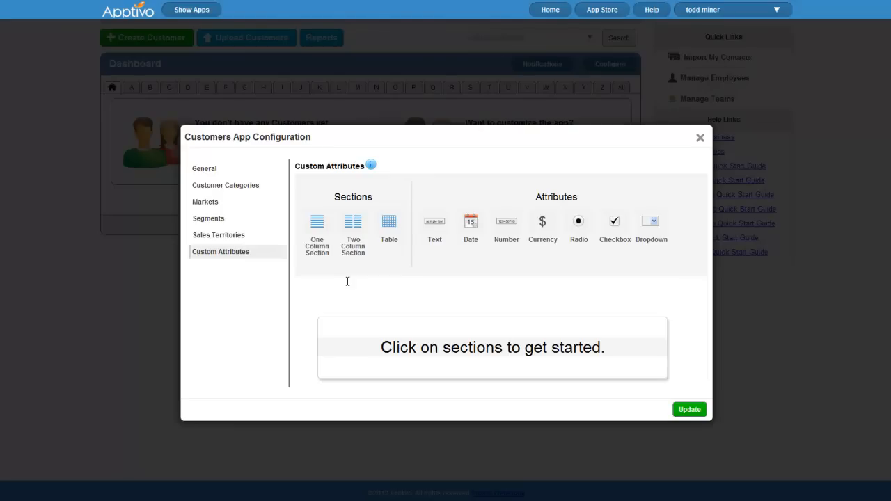
pyautogui.click(352, 222)
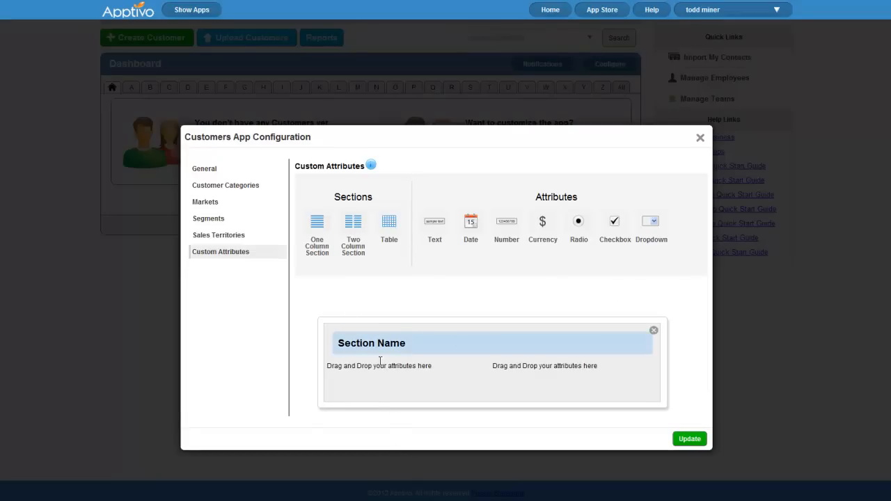
# Rename the section 'Contract Details' and add a text field labelled 'Contract Contact'
pyautogui.click(325, 315)
pyautogui.moveTo(465, 240); pyautogui.dragTo(389, 243)
pyautogui.write('Cont')
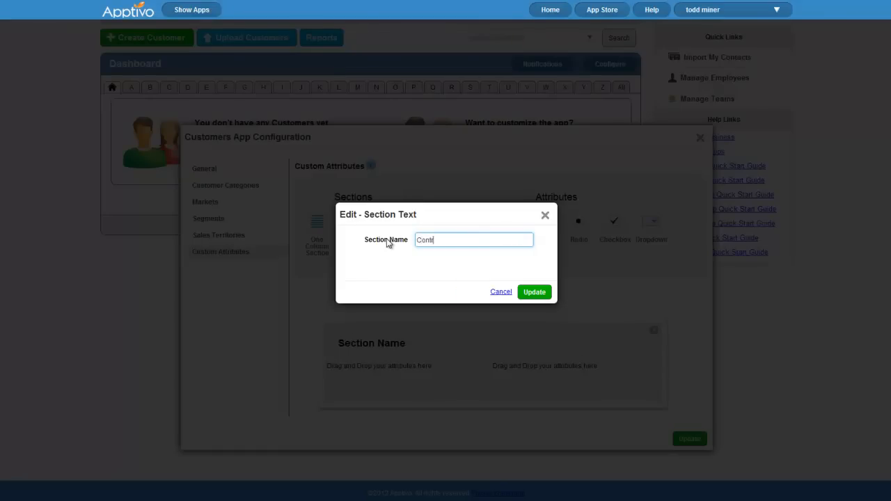
pyautogui.write('ract Details')
pyautogui.click(532, 293)
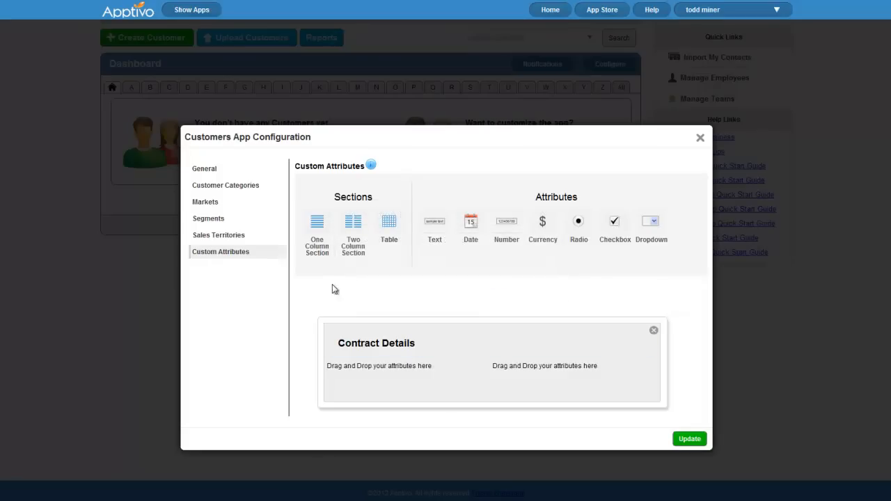
pyautogui.moveTo(435, 223); pyautogui.dragTo(376, 367)
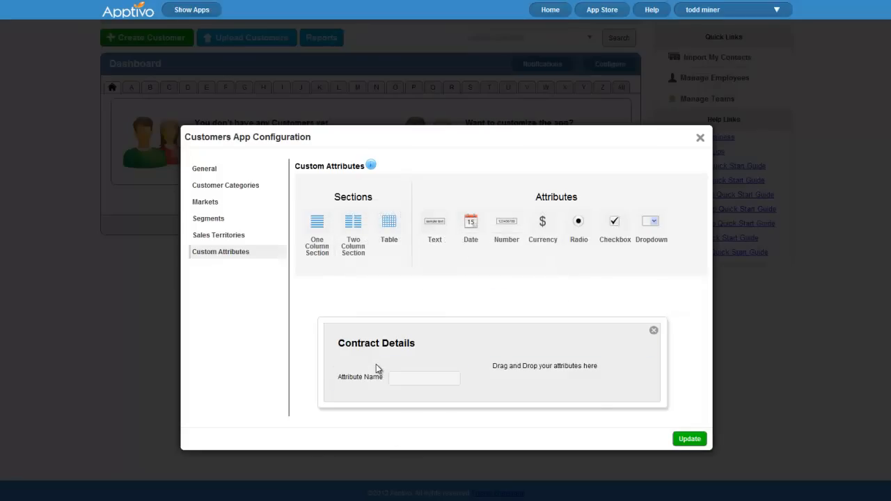
pyautogui.click(360, 382)
pyautogui.moveTo(461, 252); pyautogui.dragTo(235, 239)
pyautogui.write('Contract Contac')
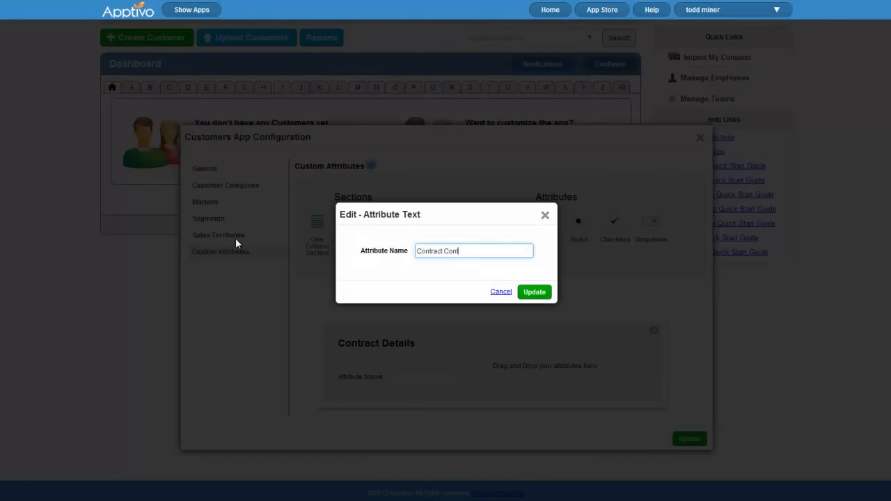
pyautogui.click(535, 293)
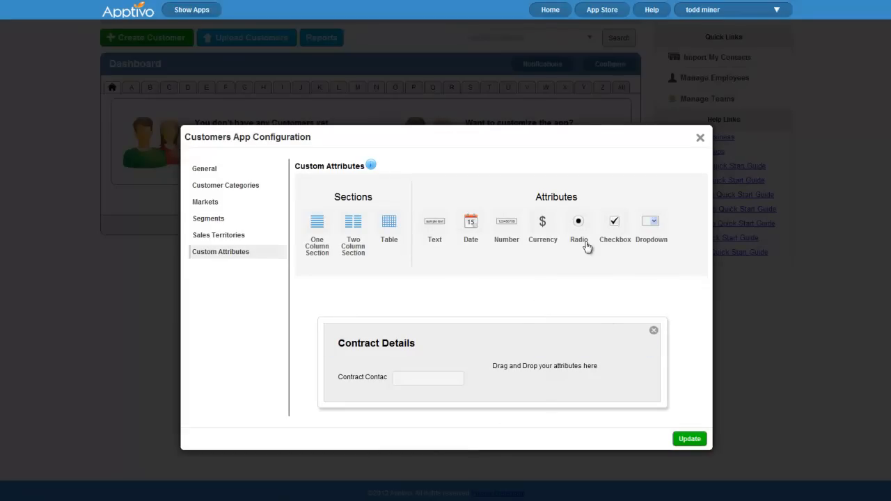
# Add a 'Contract Signed' radio field with options Yes and No
pyautogui.moveTo(579, 223); pyautogui.dragTo(542, 374)
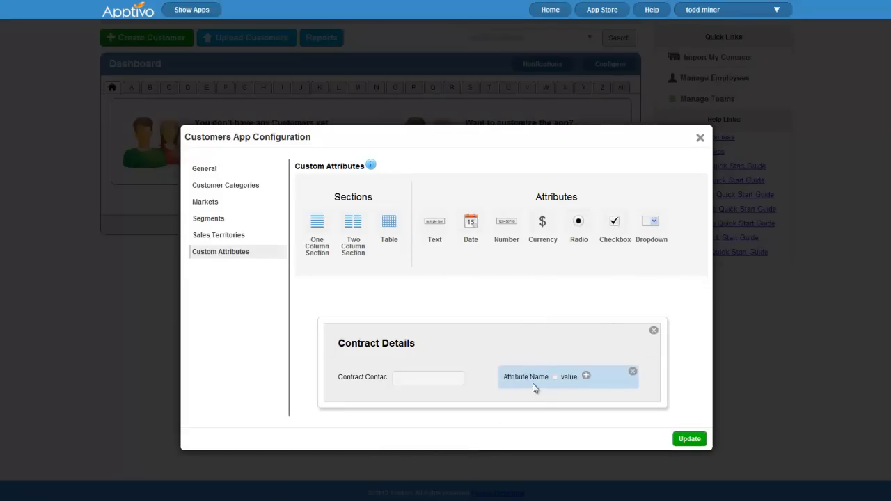
pyautogui.click(516, 382)
pyautogui.moveTo(487, 248); pyautogui.dragTo(344, 258)
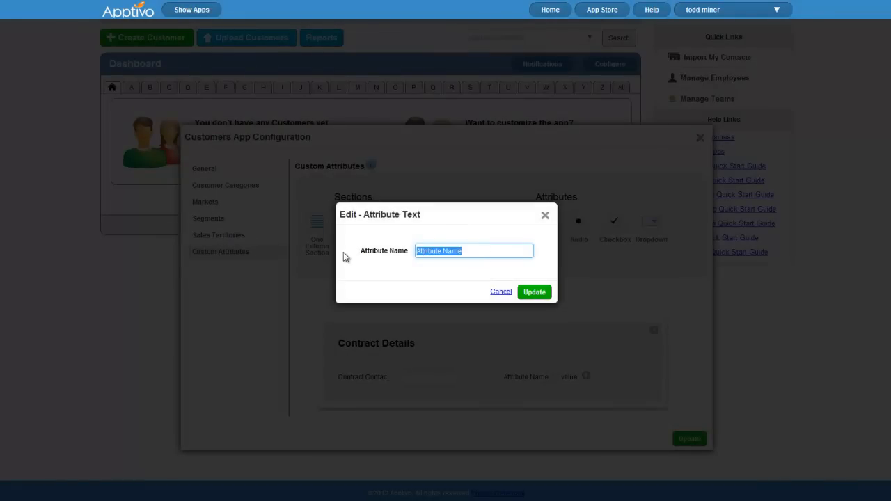
pyautogui.write('Contract Signed')
pyautogui.click(534, 292)
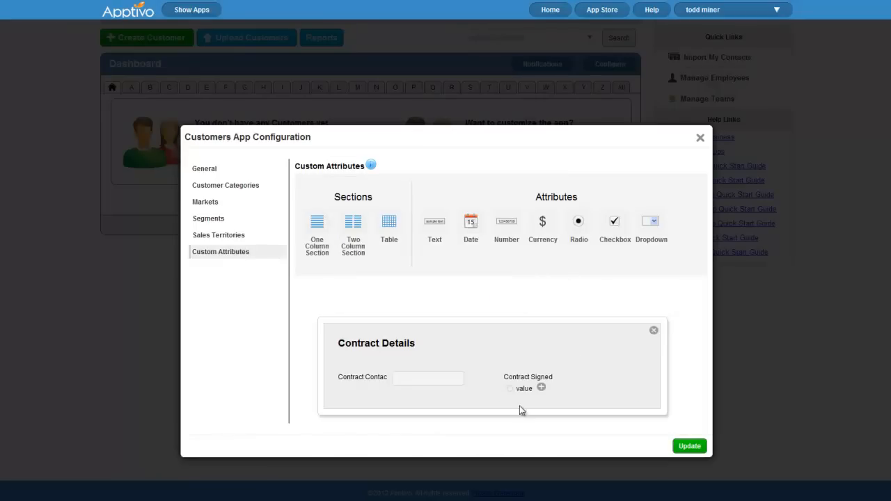
pyautogui.click(521, 392)
pyautogui.write('Yes')
pyautogui.click(534, 292)
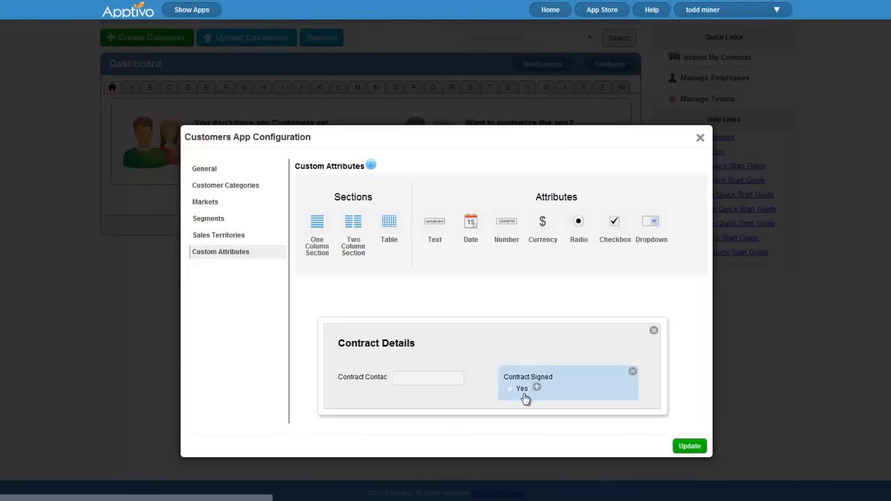
pyautogui.click(537, 387)
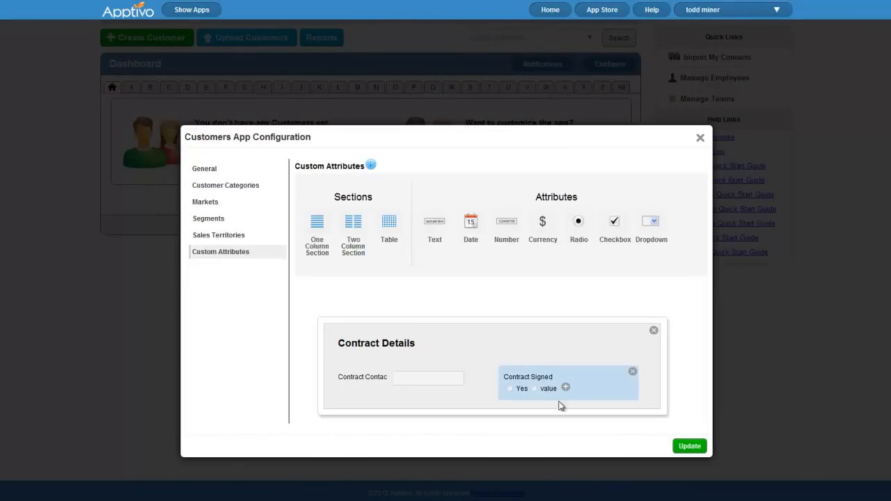
pyautogui.click(555, 394)
pyautogui.moveTo(470, 253); pyautogui.dragTo(375, 245)
pyautogui.write('No')
pyautogui.click(535, 292)
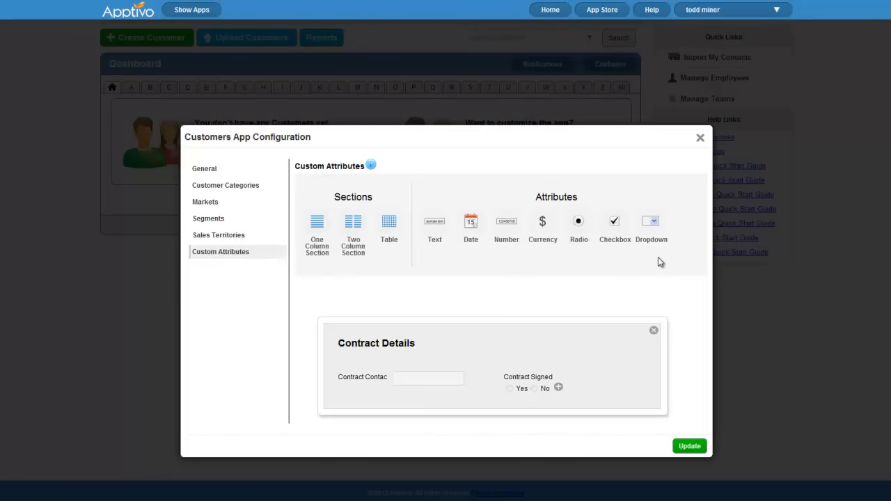
# Add a 'Contract Type' dropdown with options Yearly Recurring and One Time
pyautogui.moveTo(650, 223); pyautogui.dragTo(373, 402)
pyautogui.click(367, 417)
pyautogui.moveTo(489, 256); pyautogui.dragTo(404, 252)
pyautogui.write('Contract Type')
pyautogui.click(534, 291)
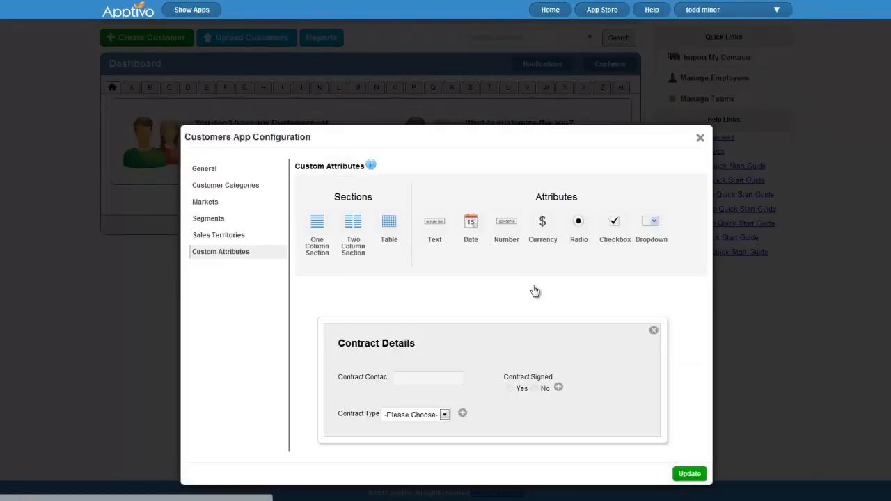
pyautogui.click(464, 414)
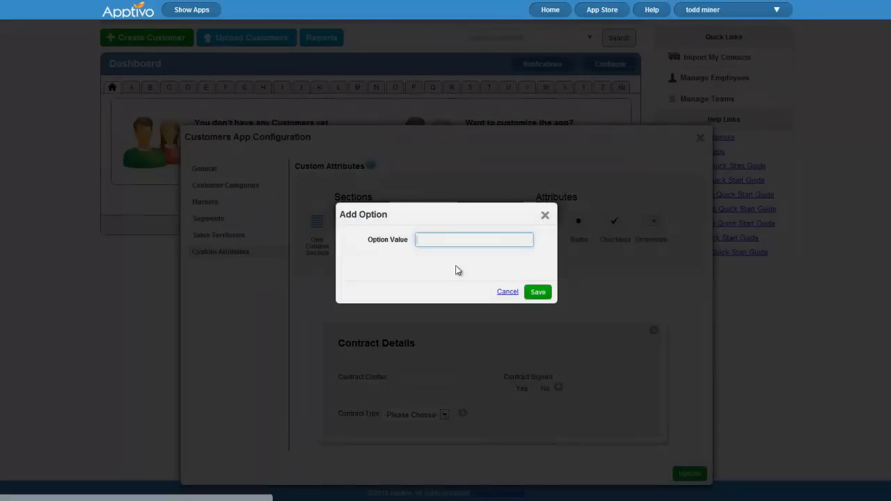
pyautogui.write('Yearly Recurring')
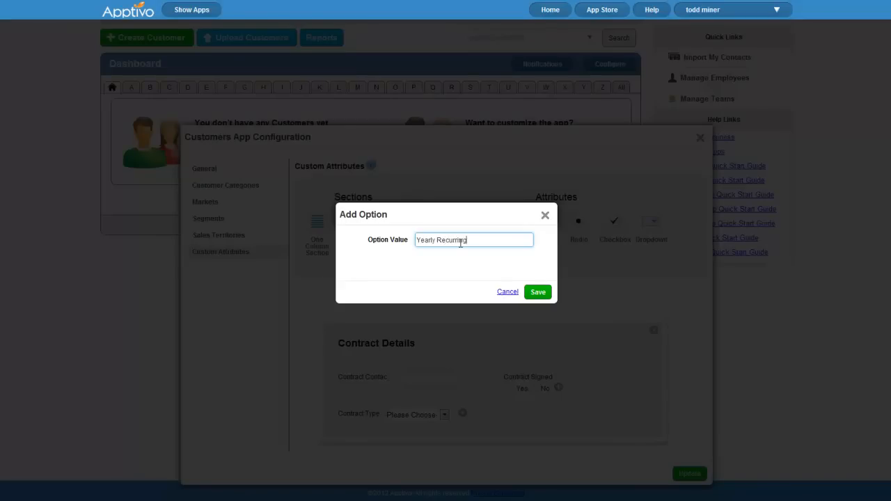
pyautogui.click(541, 293)
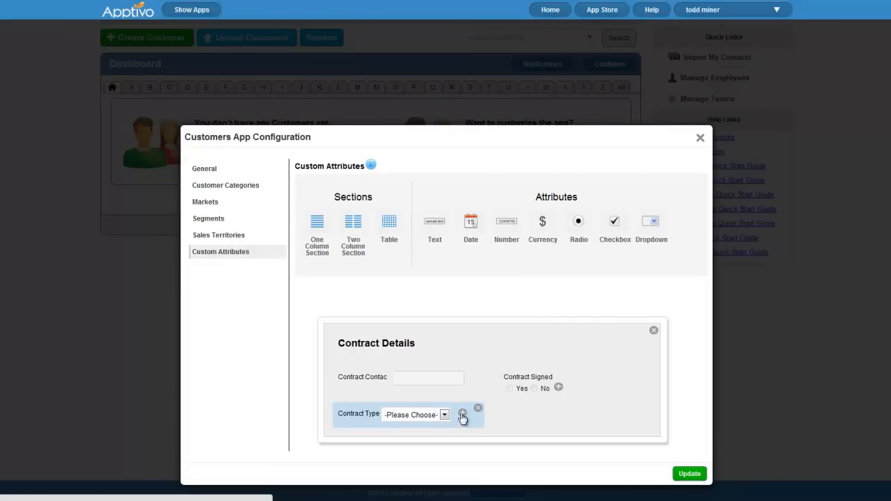
pyautogui.click(463, 413)
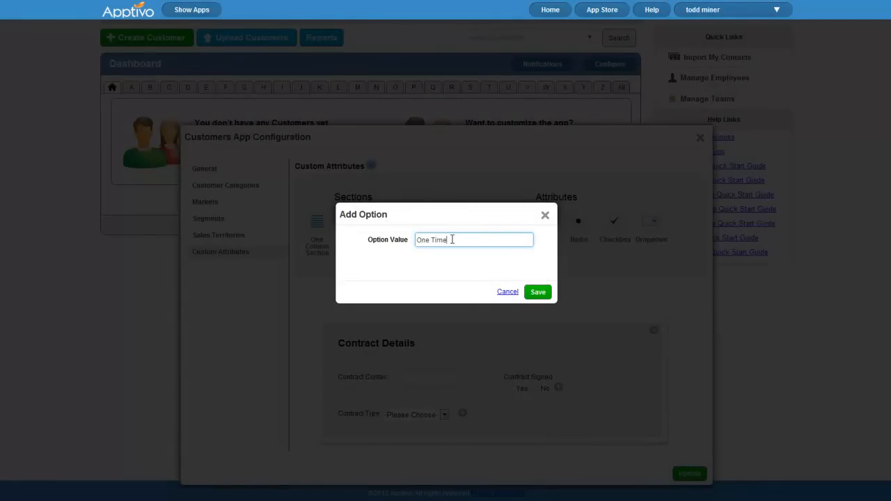
pyautogui.click(538, 292)
# Check the Contract Type options, save the custom attributes, and close the configuration
pyautogui.click(411, 415)
pyautogui.click(535, 419)
pyautogui.click(688, 479)
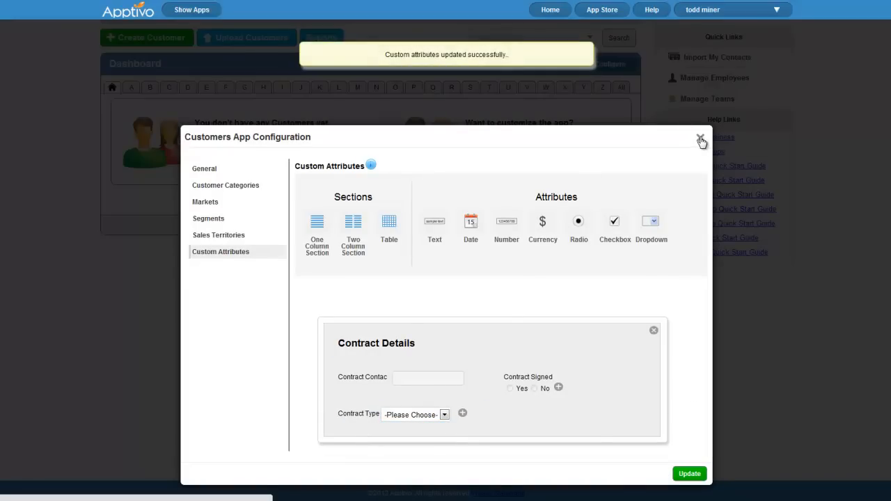
pyautogui.click(700, 140)
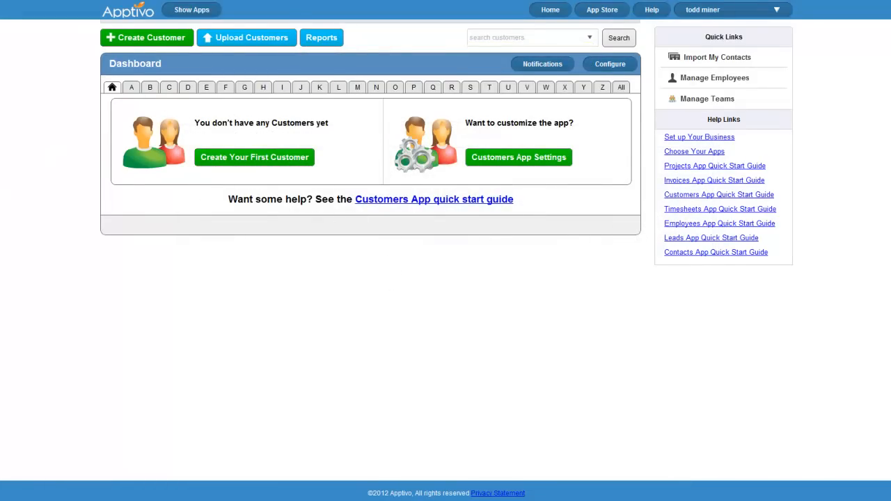
pyautogui.scroll(1, 25, 228)
pyautogui.click(147, 64)
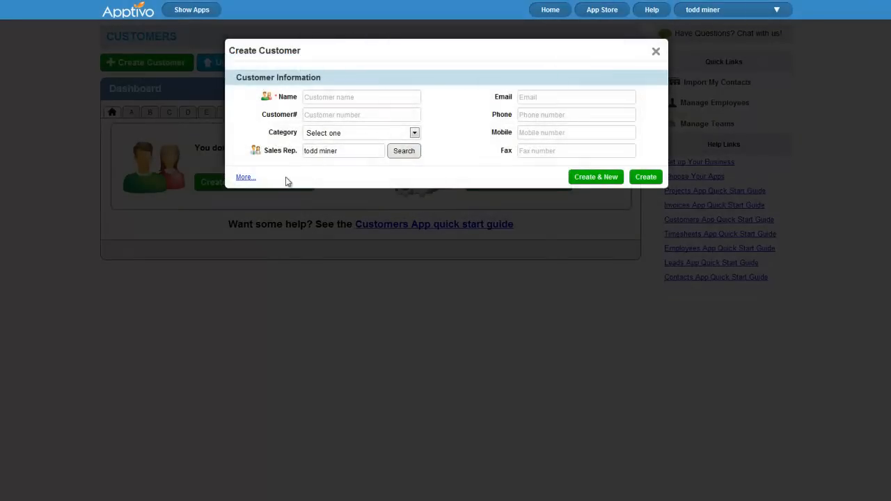
pyautogui.click(245, 177)
pyautogui.scroll(-5, 432, 303)
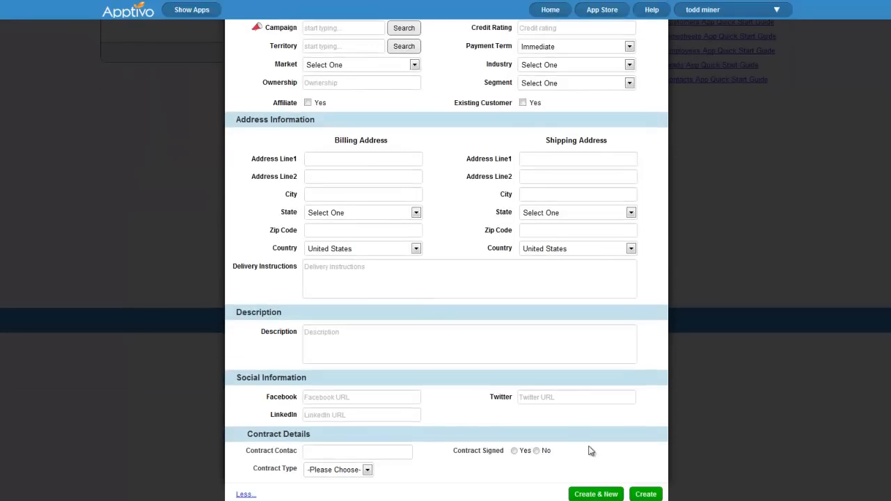
pyautogui.scroll(3, 564, 431)
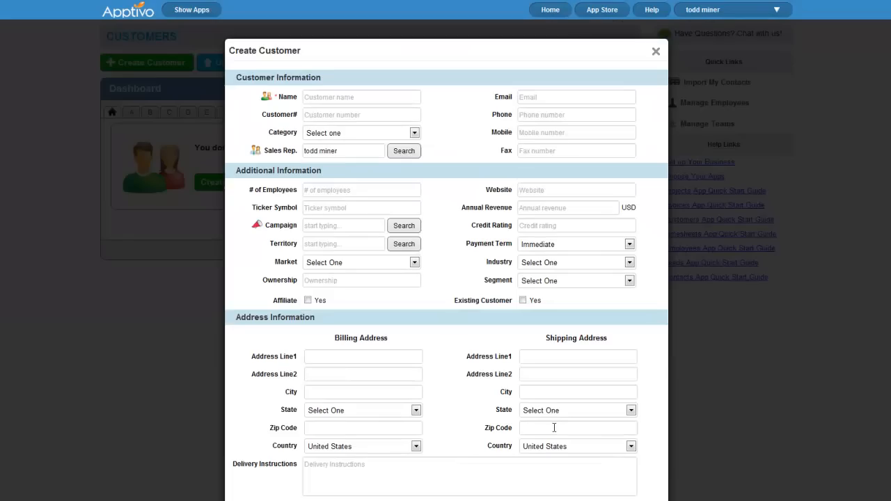
pyautogui.click(657, 52)
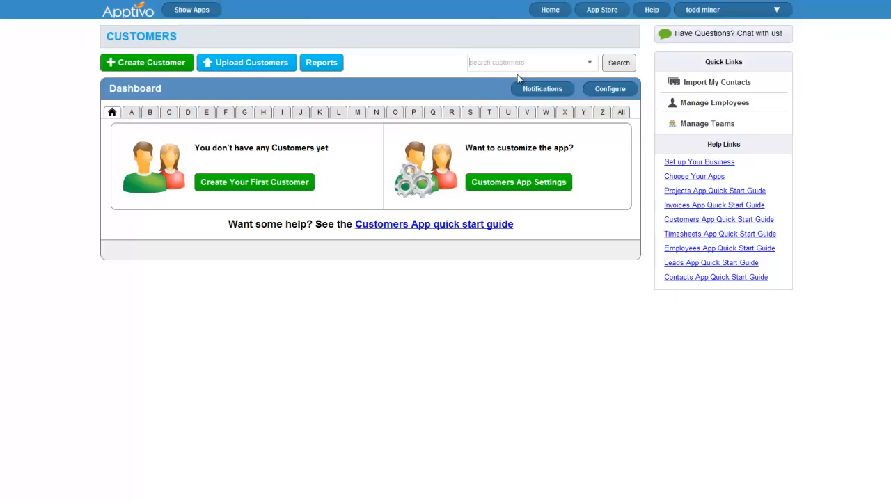
pyautogui.write('jksdnfjkn')
pyautogui.click(590, 63)
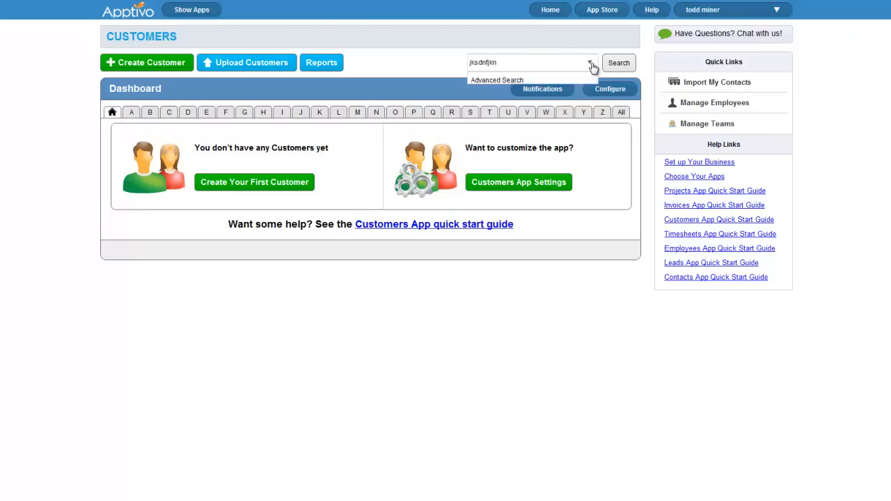
pyautogui.click(487, 81)
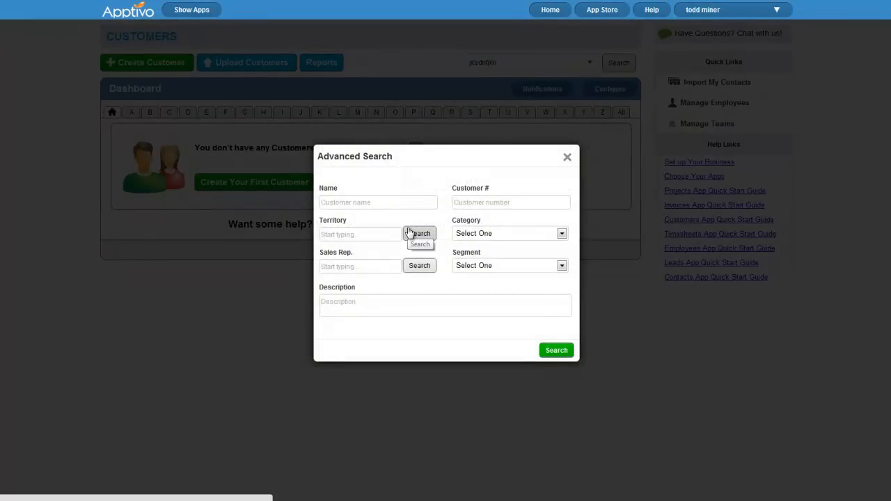
pyautogui.click(568, 159)
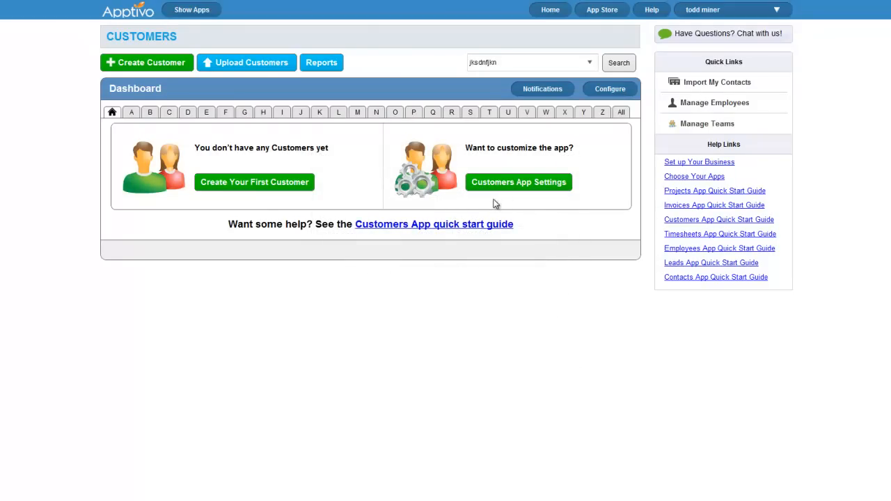
pyautogui.click(151, 63)
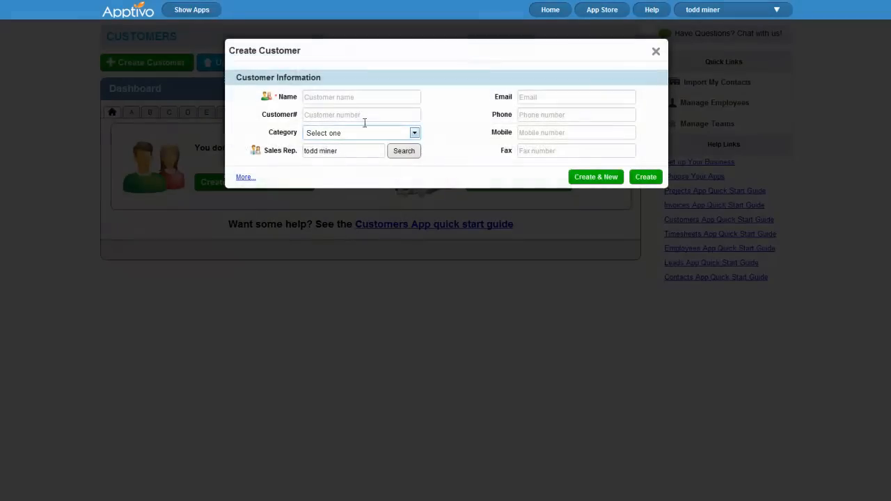
# Create customer Glicex Corporation with number 001, the company e-mail and Residential category
pyautogui.click(353, 97)
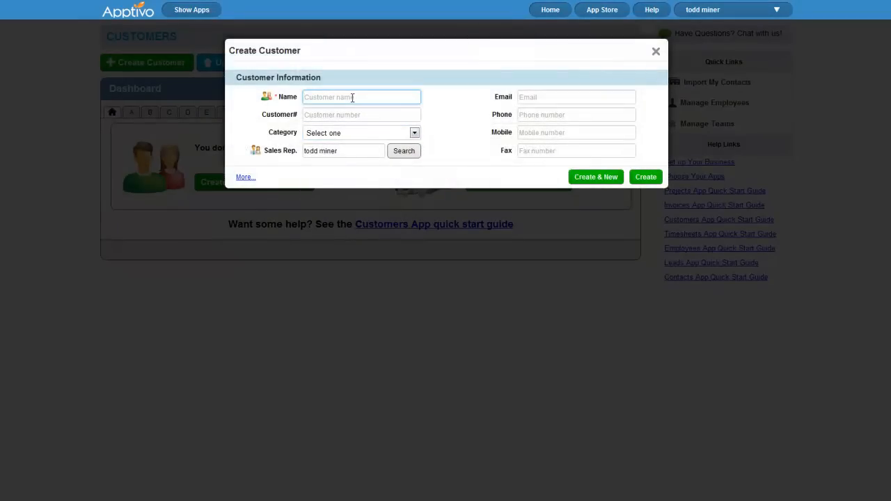
pyautogui.write('Glicex Corporation')
pyautogui.press('Tab')
pyautogui.write('001')
pyautogui.click(576, 95)
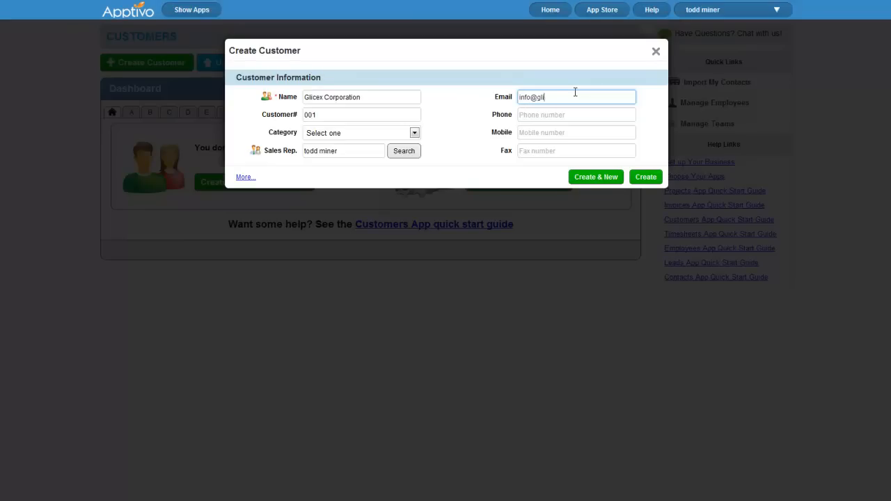
pyautogui.click(368, 133)
pyautogui.click(364, 152)
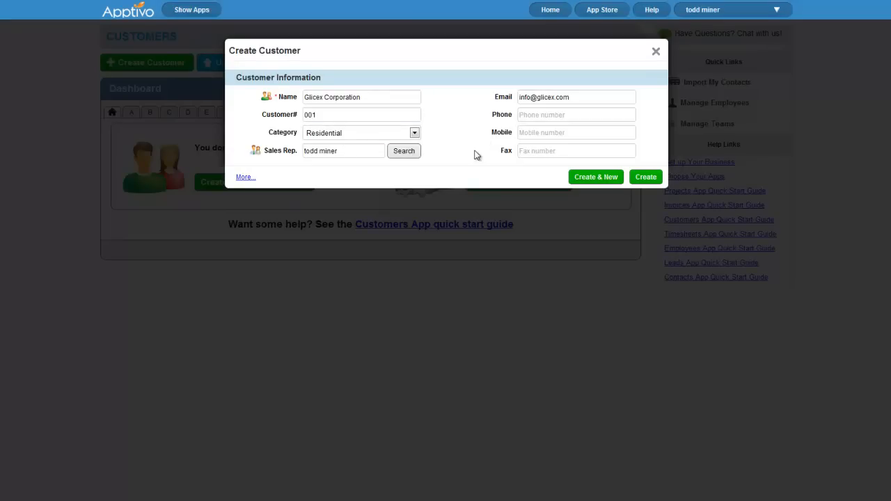
pyautogui.click(648, 178)
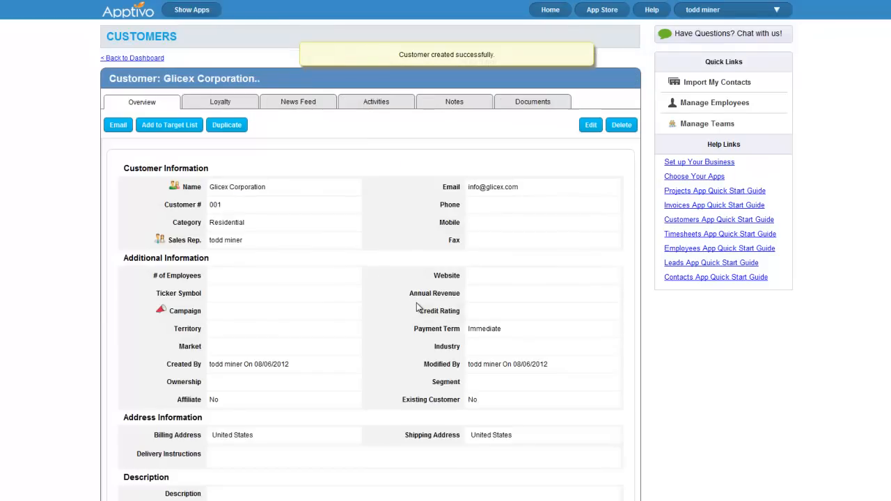
pyautogui.scroll(-3, 371, 304)
pyautogui.scroll(3, 368, 301)
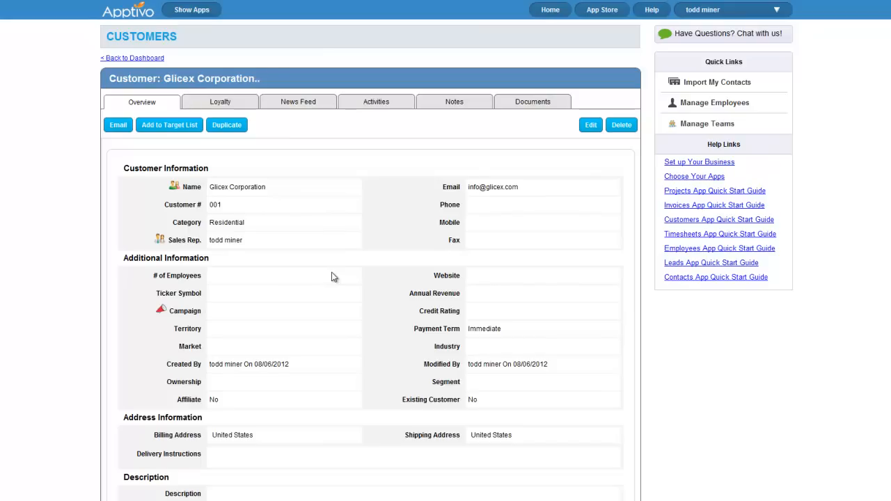
pyautogui.scroll(-7, 333, 277)
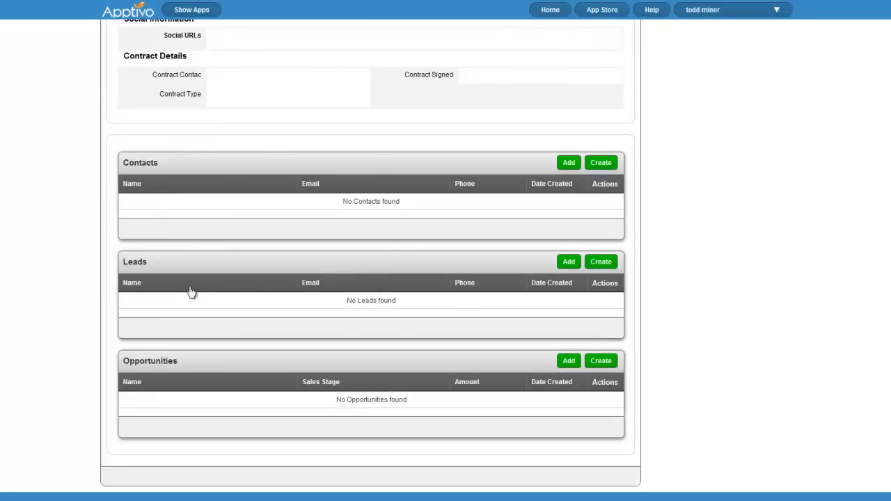
pyautogui.scroll(3, 264, 358)
pyautogui.scroll(-2, 253, 360)
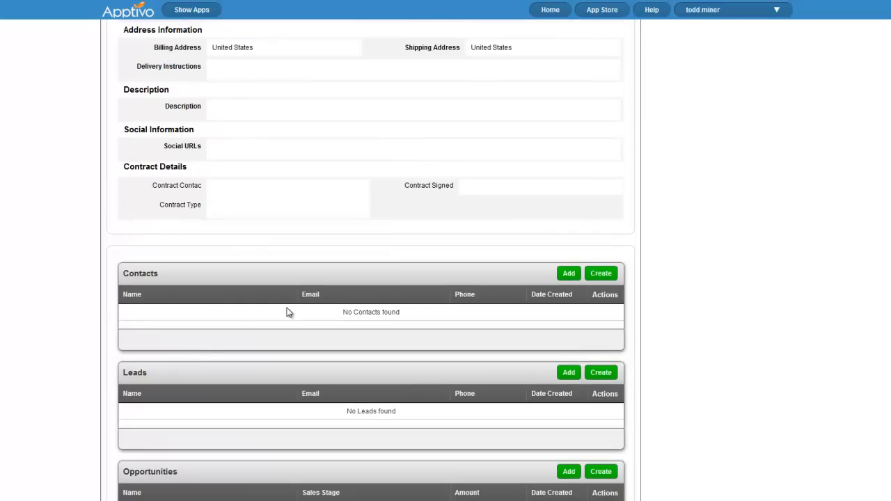
pyautogui.scroll(1, 450, 320)
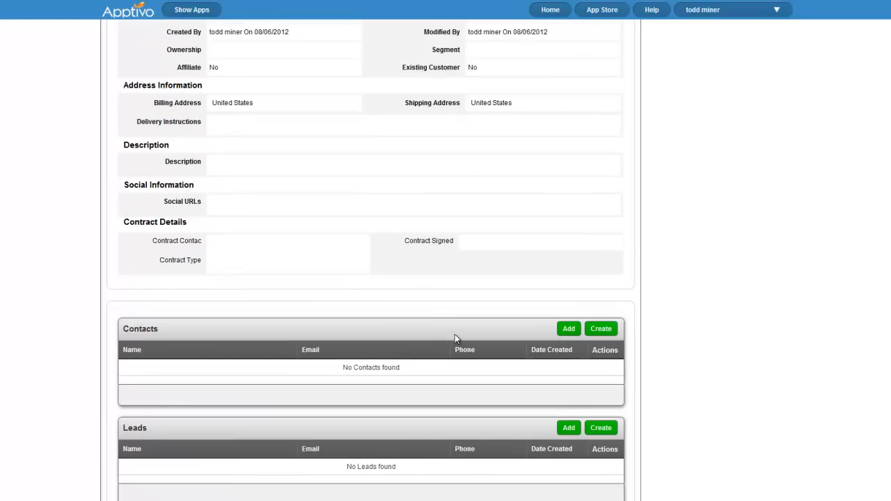
pyautogui.scroll(-1, 544, 386)
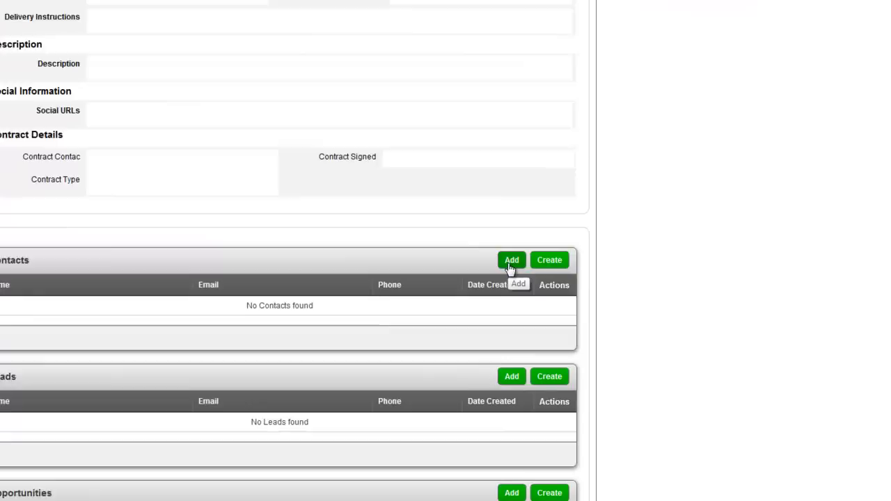
# Start a new contact, entering first and last name, job title CMO and Therapist category
pyautogui.click(511, 265)
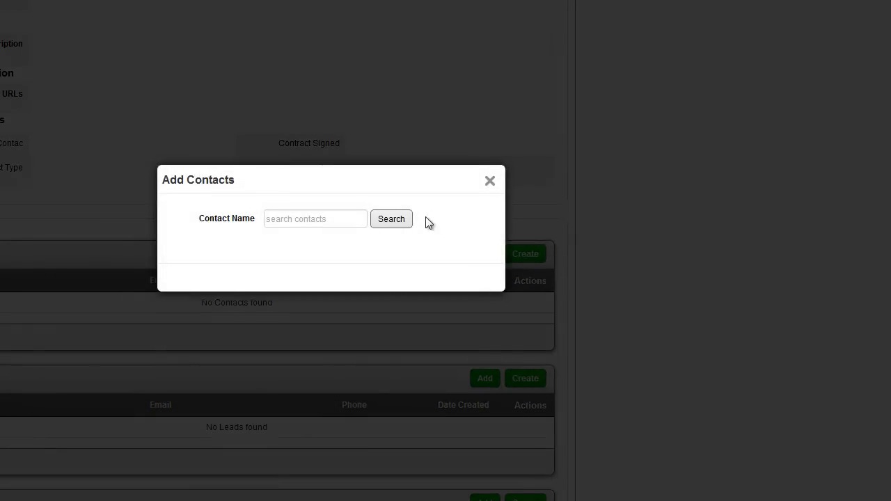
pyautogui.click(491, 182)
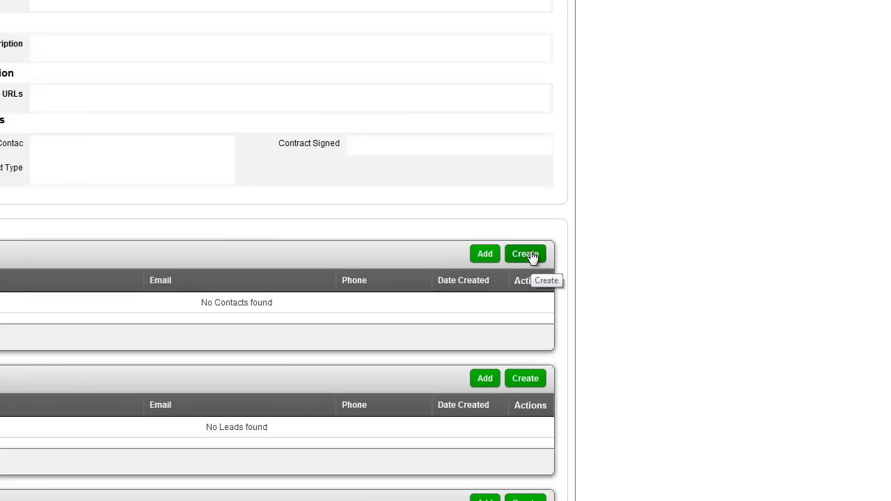
pyautogui.click(533, 256)
pyautogui.click(244, 7)
pyautogui.press('Tab')
pyautogui.click(177, 46)
pyautogui.write('CMO')
pyautogui.click(216, 70)
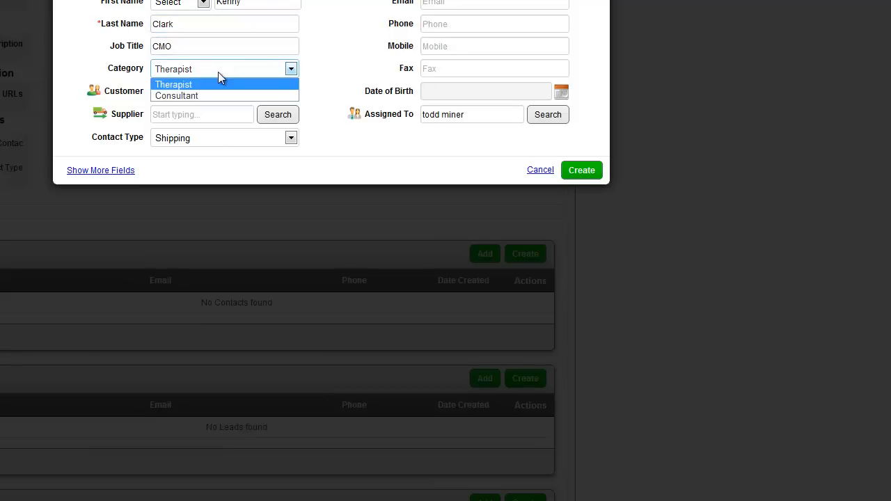
pyautogui.click(221, 84)
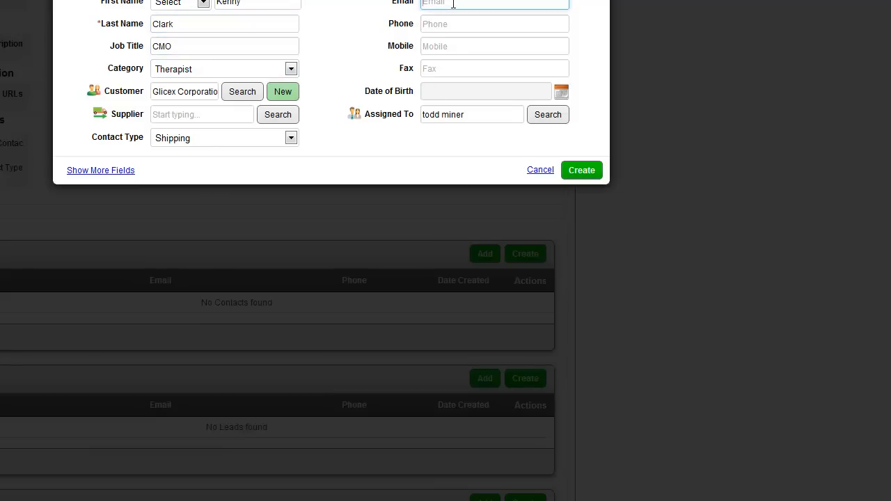
# Fix the Customer field to Glicex Corporation and save the contact
pyautogui.click(166, 91)
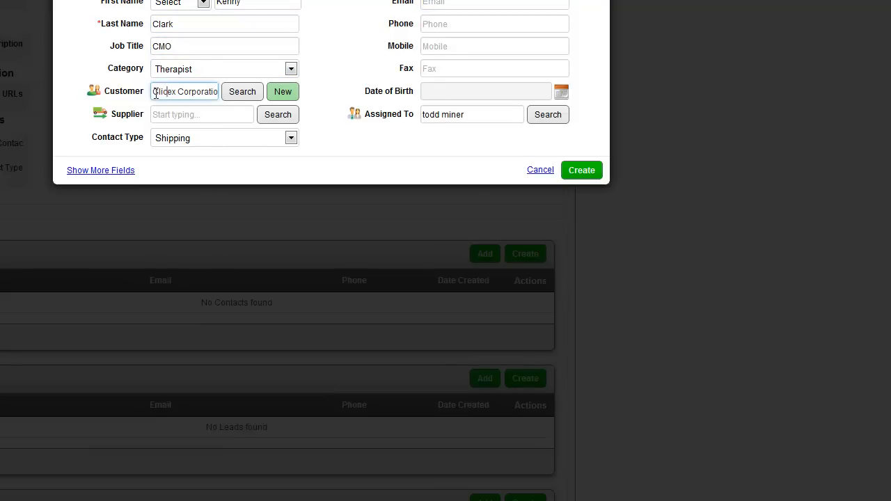
pyautogui.moveTo(154, 94); pyautogui.dragTo(251, 95)
pyautogui.click(132, 81)
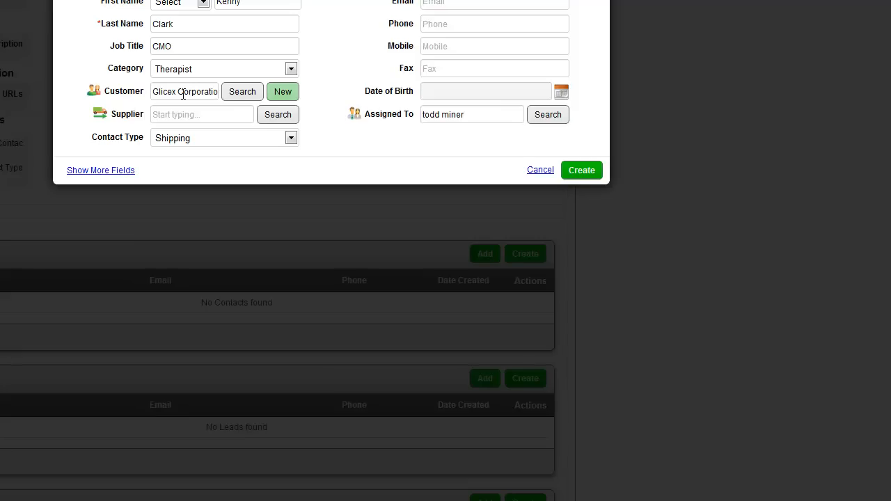
pyautogui.moveTo(149, 95); pyautogui.dragTo(223, 92)
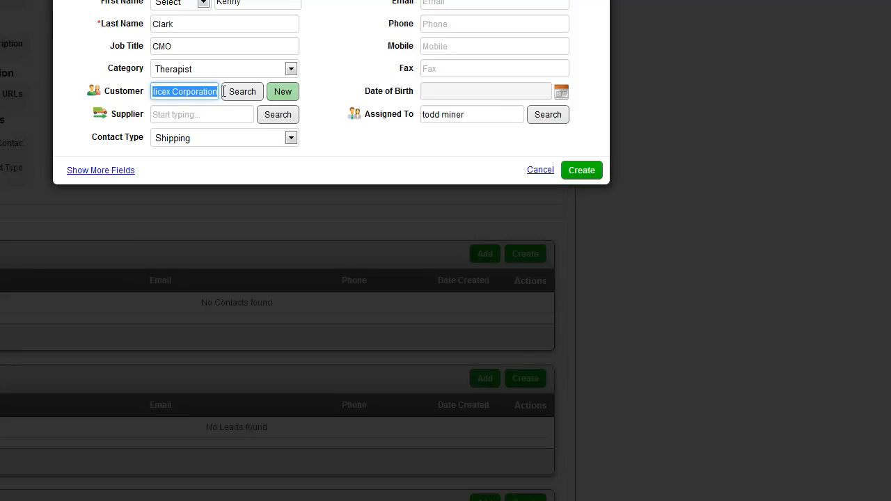
pyautogui.click(176, 87)
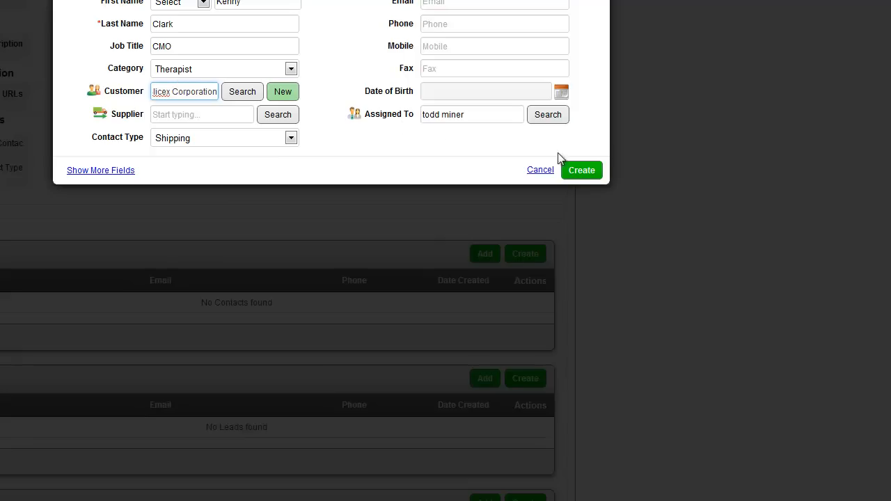
pyautogui.click(583, 170)
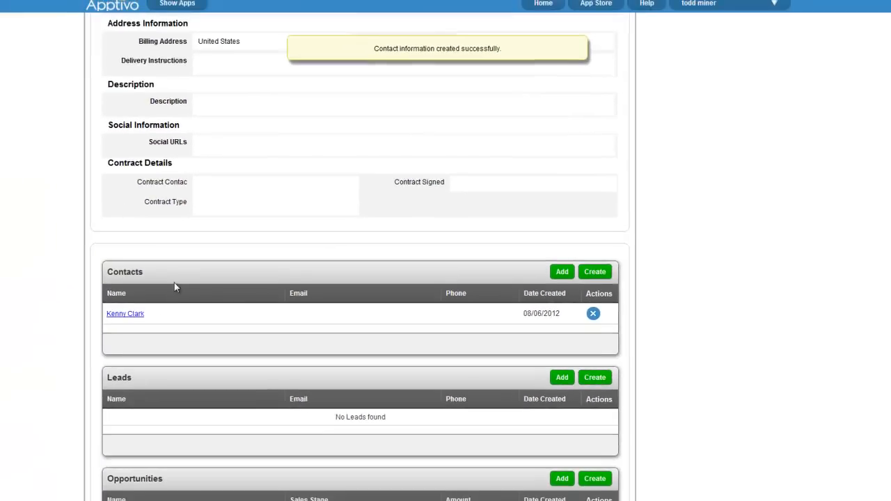
pyautogui.scroll(3, 139, 319)
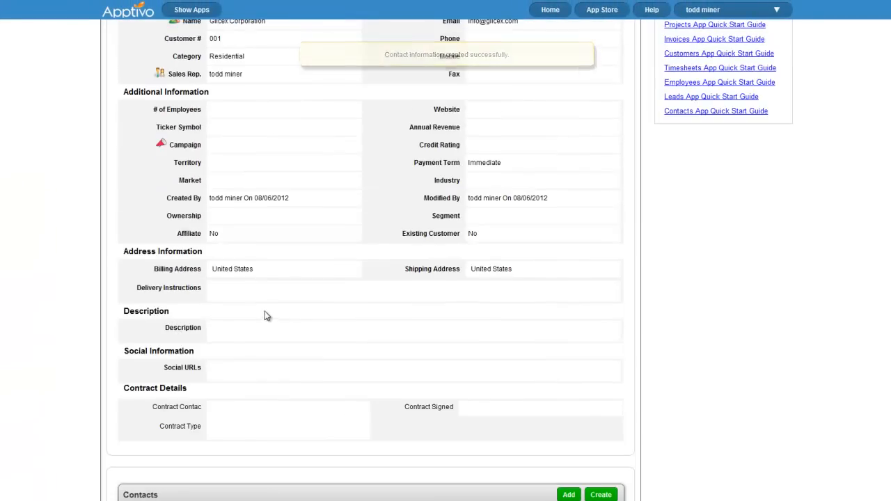
pyautogui.scroll(2, 309, 308)
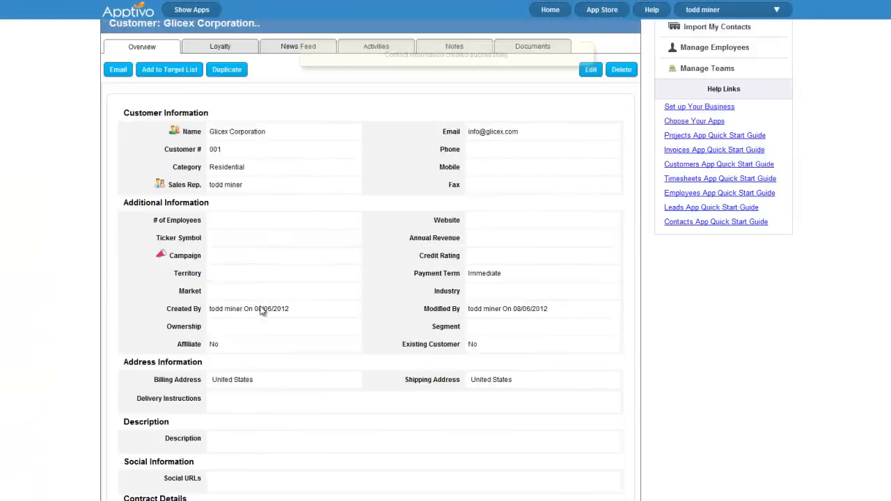
pyautogui.scroll(-2, 308, 307)
pyautogui.scroll(-2, 225, 323)
pyautogui.scroll(-2, 348, 279)
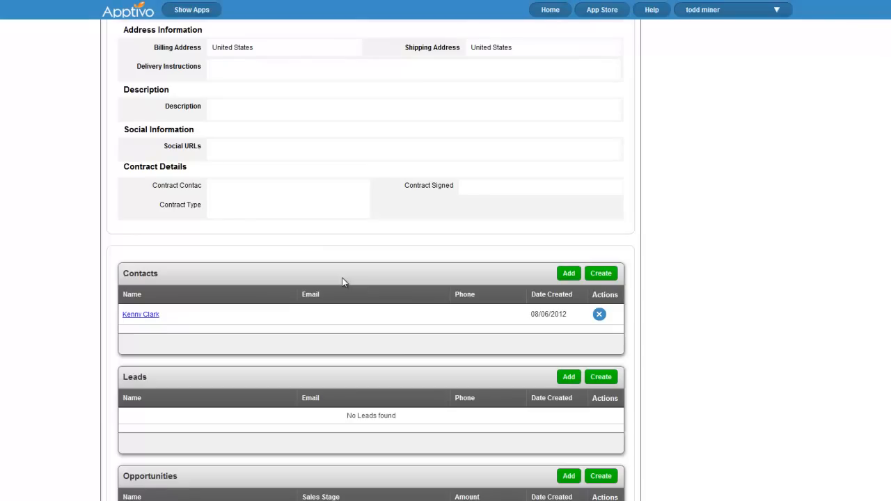
pyautogui.scroll(5, 437, 278)
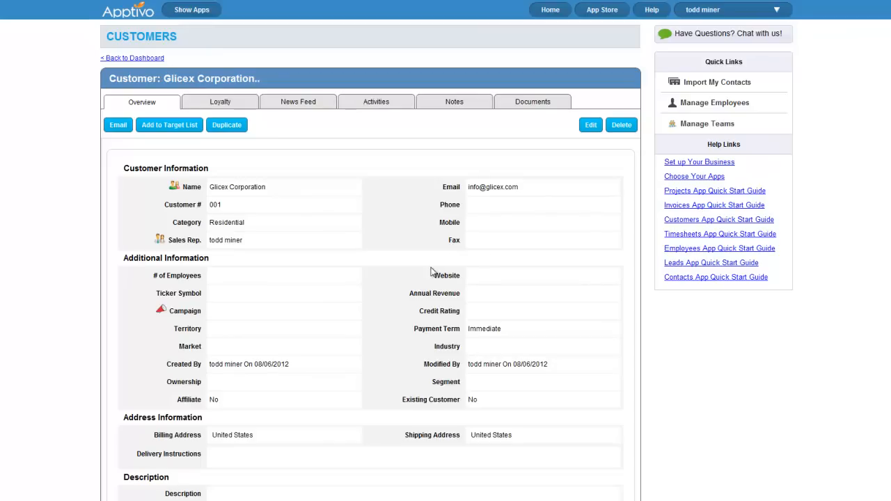
pyautogui.scroll(-5, 435, 268)
pyautogui.scroll(-3, 411, 262)
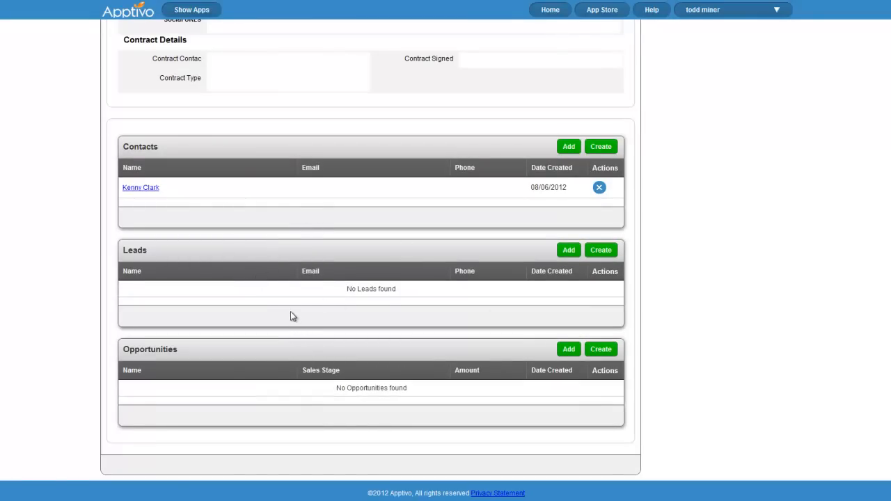
pyautogui.scroll(10, 383, 299)
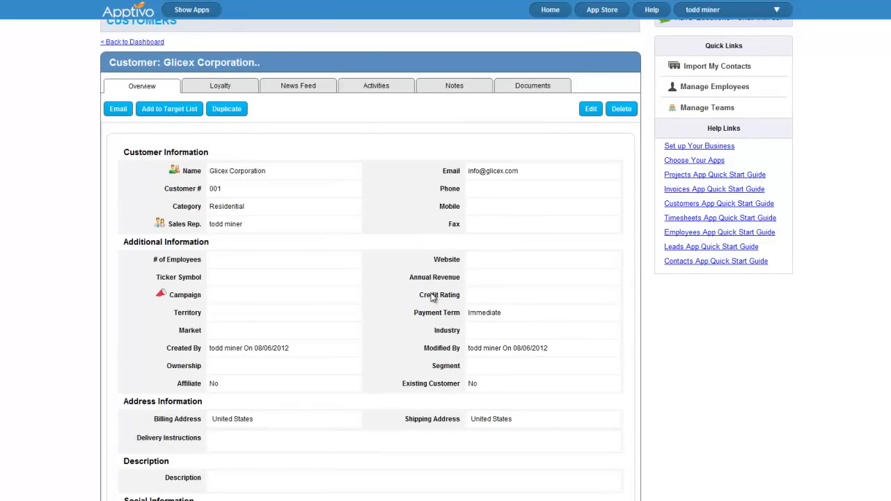
pyautogui.scroll(-4, 429, 293)
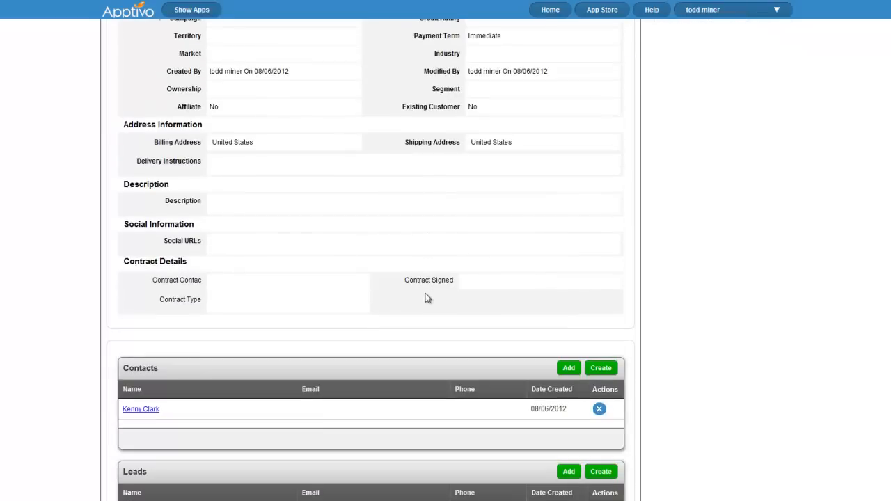
pyautogui.scroll(5, 428, 293)
pyautogui.scroll(-3, 426, 295)
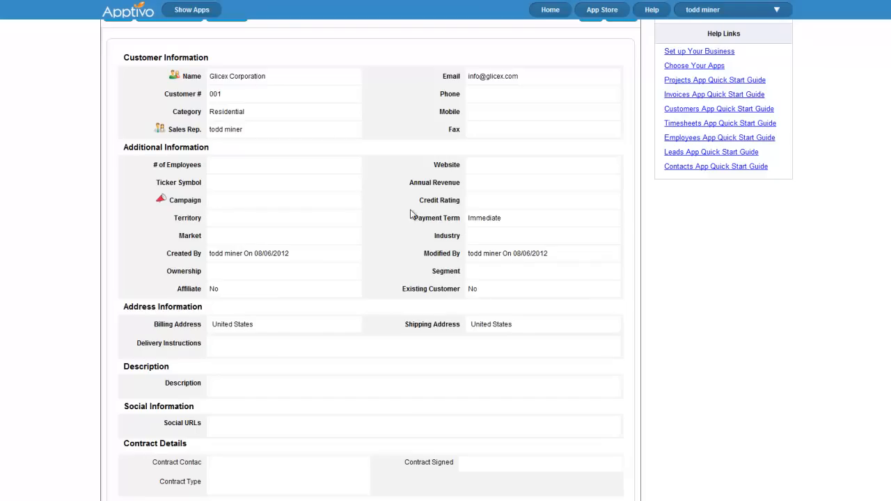
pyautogui.scroll(-4, 363, 258)
pyautogui.scroll(-4, 201, 279)
pyautogui.scroll(-2, 200, 293)
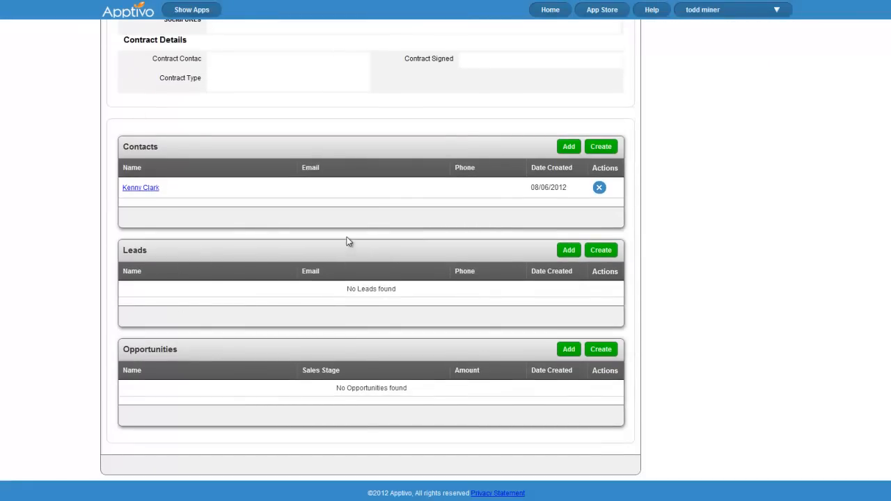
pyautogui.scroll(10, 370, 267)
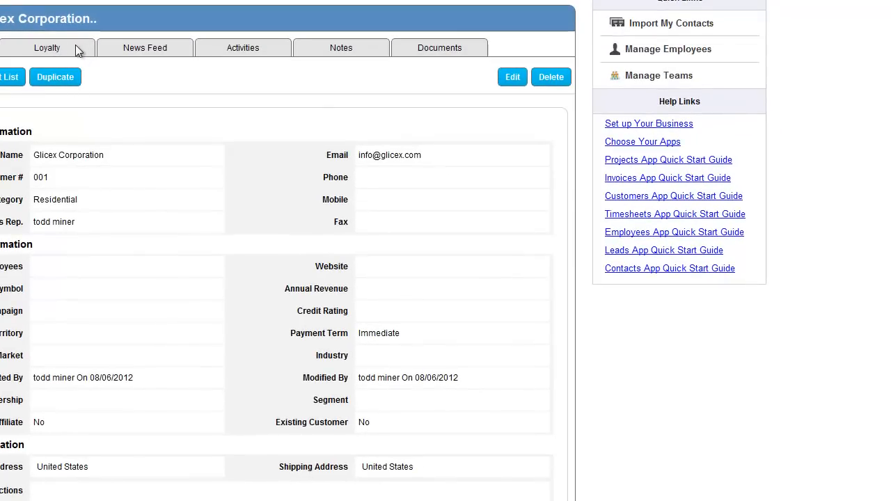
# Look through Glicex Corporation's Loyalty tab, then switch to its News Feed
pyautogui.click(56, 50)
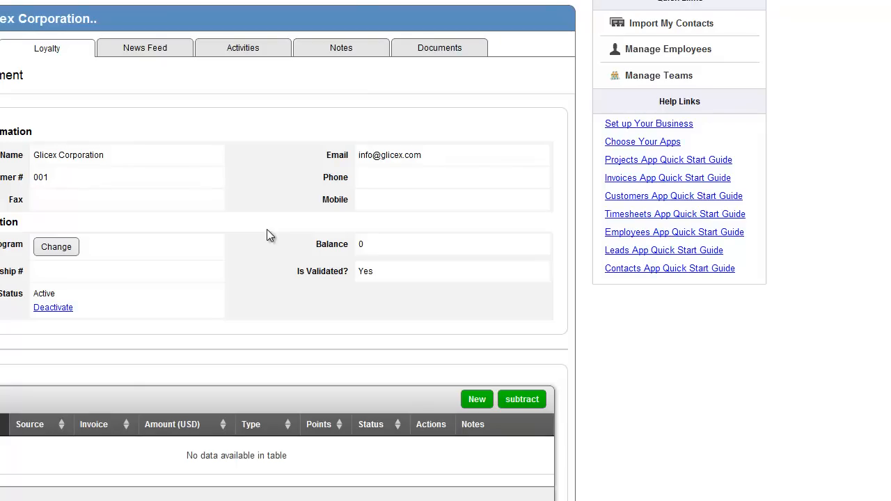
pyautogui.scroll(-3, 251, 257)
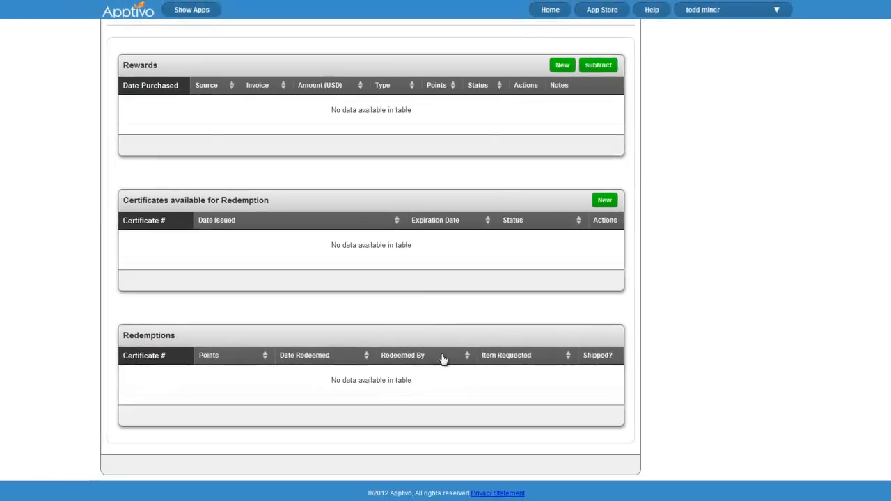
pyautogui.scroll(5, 443, 358)
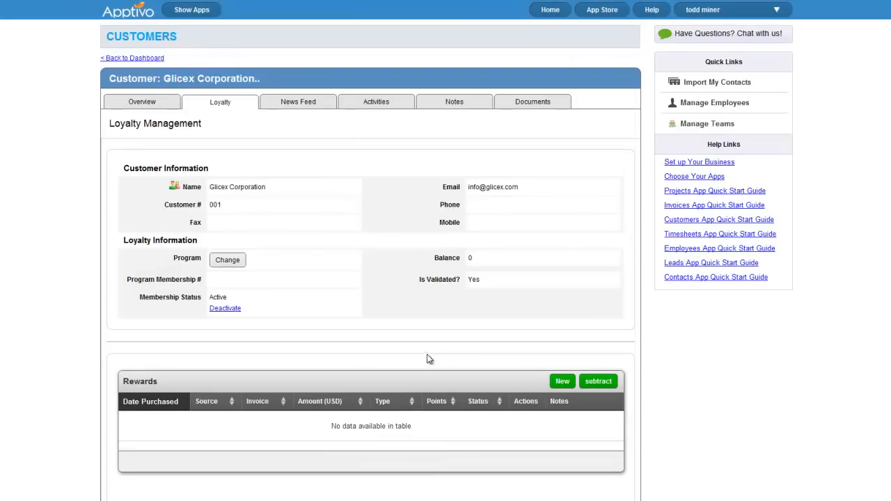
pyautogui.click(314, 109)
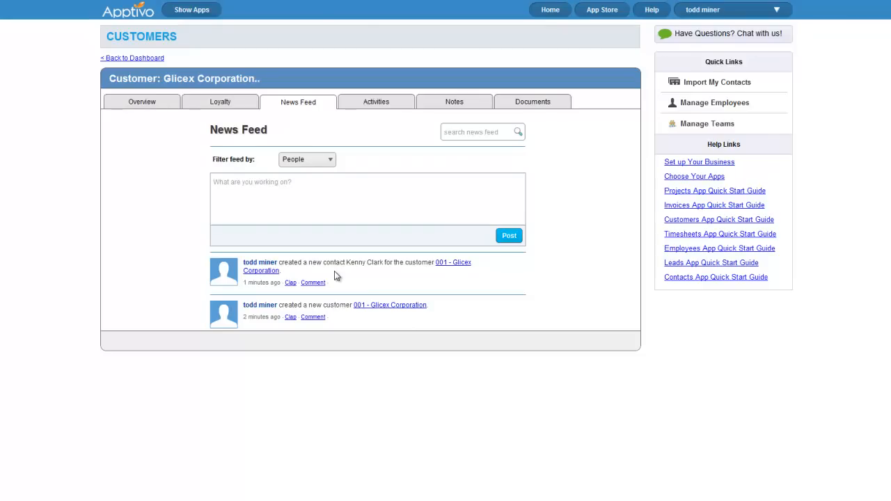
# Show Glicex Corporation's Activities tab and open the New Activity dropdown
pyautogui.click(382, 103)
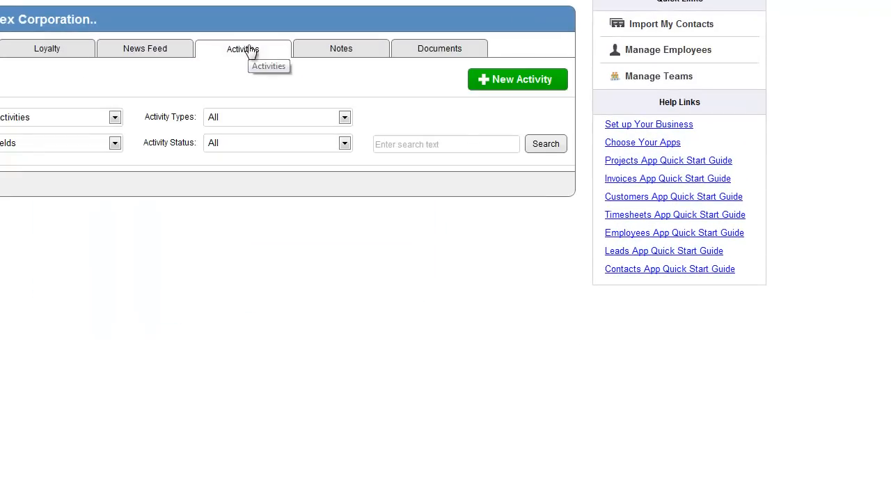
pyautogui.click(496, 81)
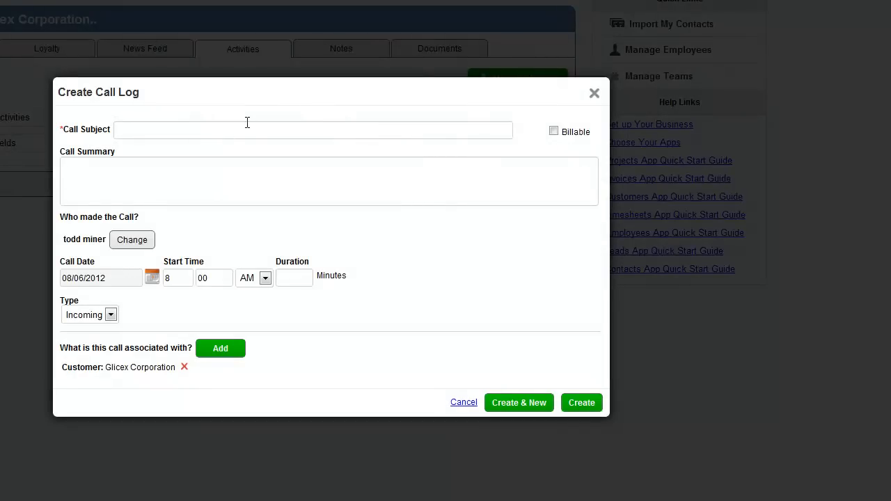
# Start a call log with subject 'spoke about their needs' and summary 'they need a 10 man network setup at their new office'
pyautogui.click(249, 131)
pyautogui.write('spoke about')
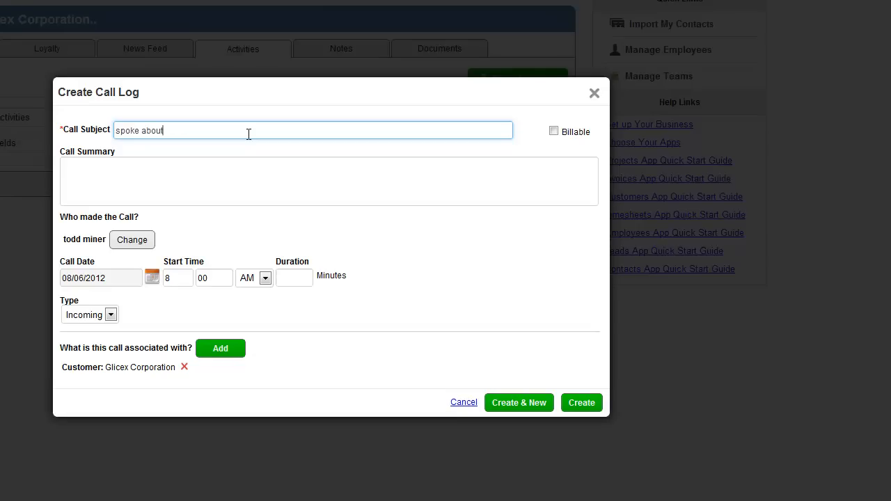
pyautogui.write(' their needs')
pyautogui.click(183, 188)
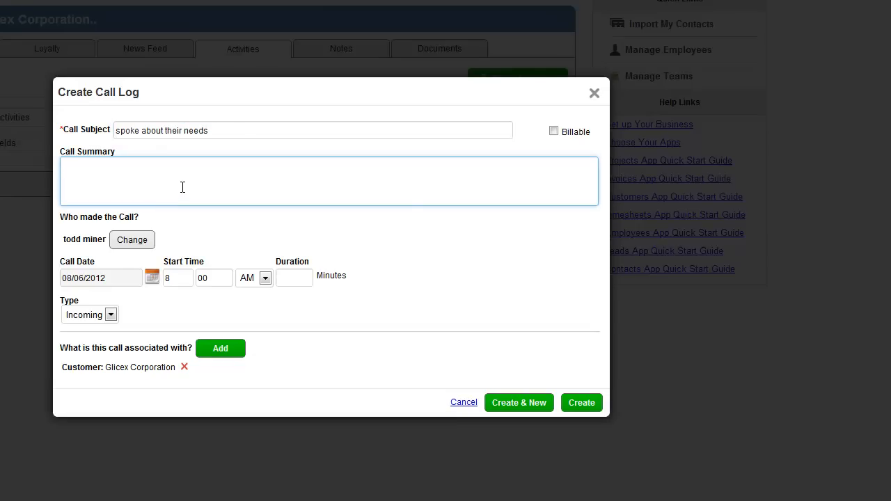
pyautogui.write('they need a 10 man network setu')
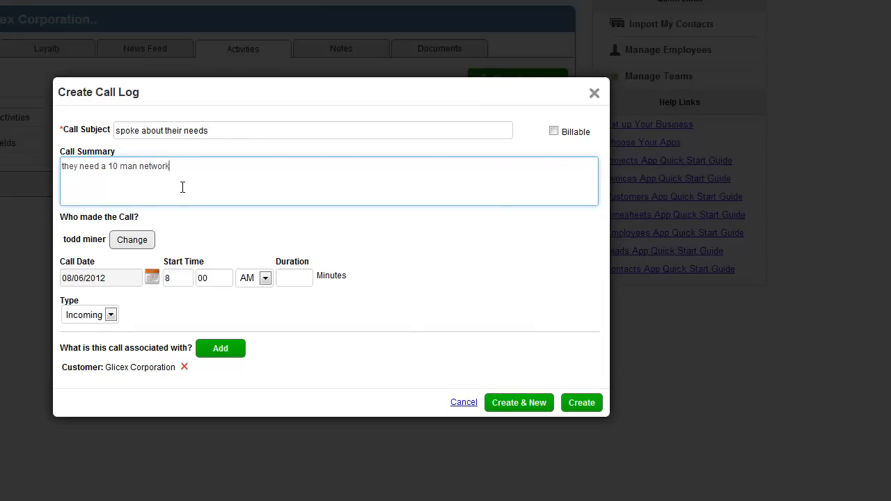
pyautogui.write('p at their new office')
# Make the call Outgoing with a 30-minute duration and begin adding an association
pyautogui.click(89, 315)
pyautogui.click(84, 342)
pyautogui.click(290, 280)
pyautogui.write('30')
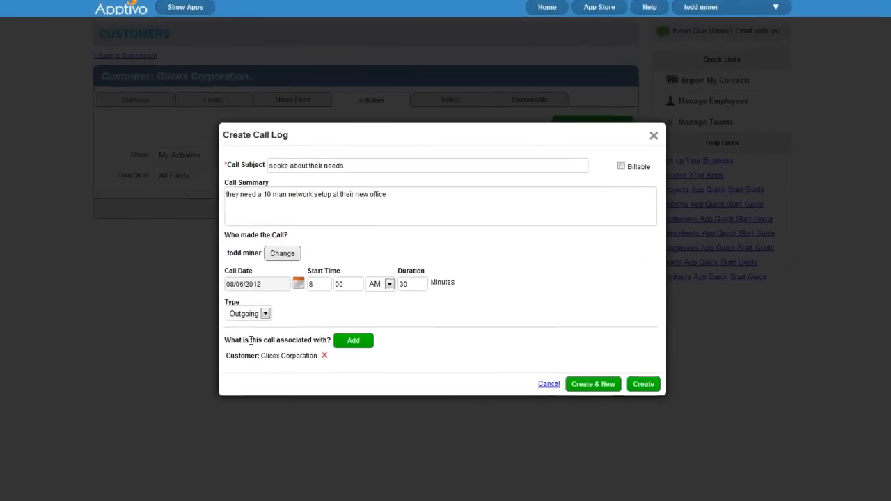
pyautogui.doubleClick(238, 357)
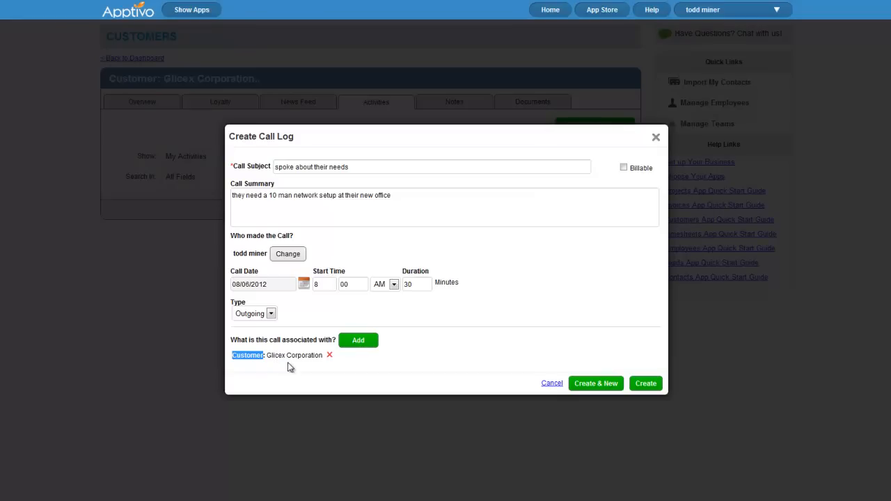
pyautogui.click(360, 361)
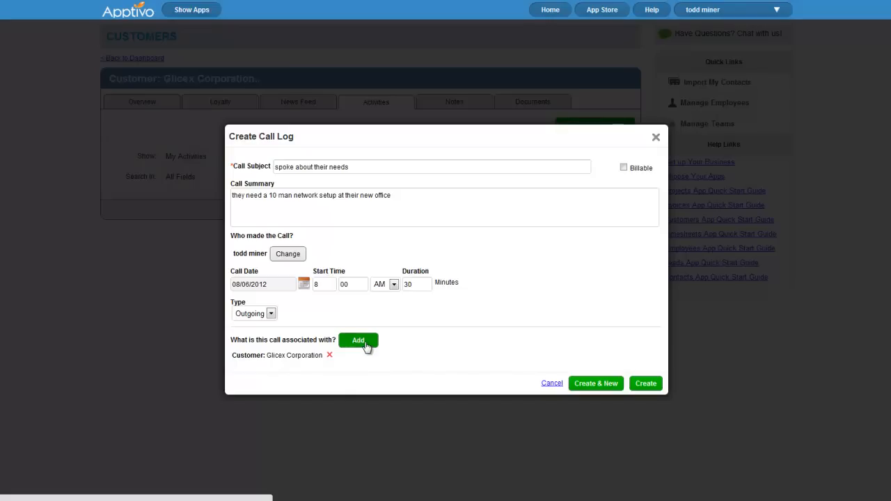
pyautogui.click(365, 342)
# Search Contacts in the association panel and link the matching contact to the call log
pyautogui.click(495, 242)
pyautogui.click(537, 243)
pyautogui.click(592, 299)
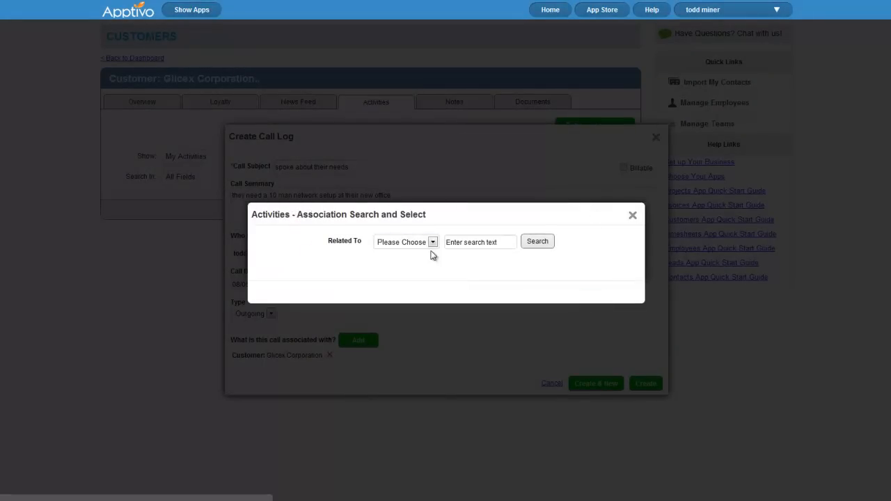
pyautogui.click(432, 242)
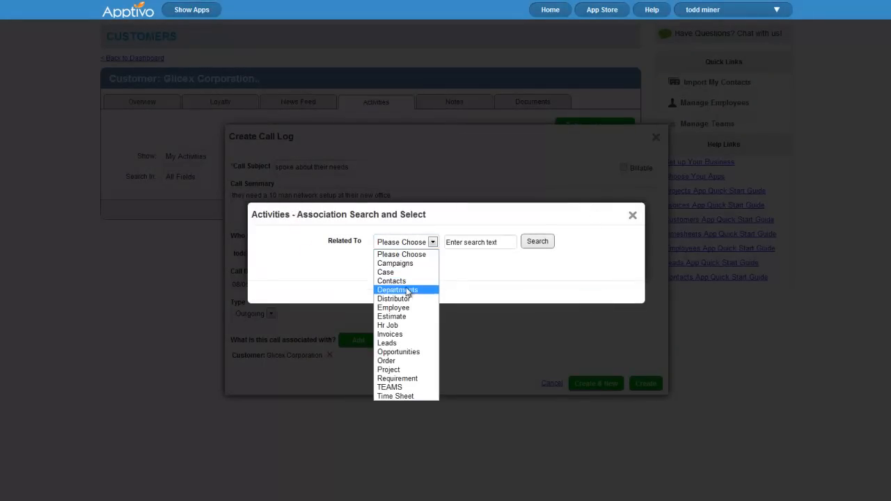
pyautogui.click(413, 281)
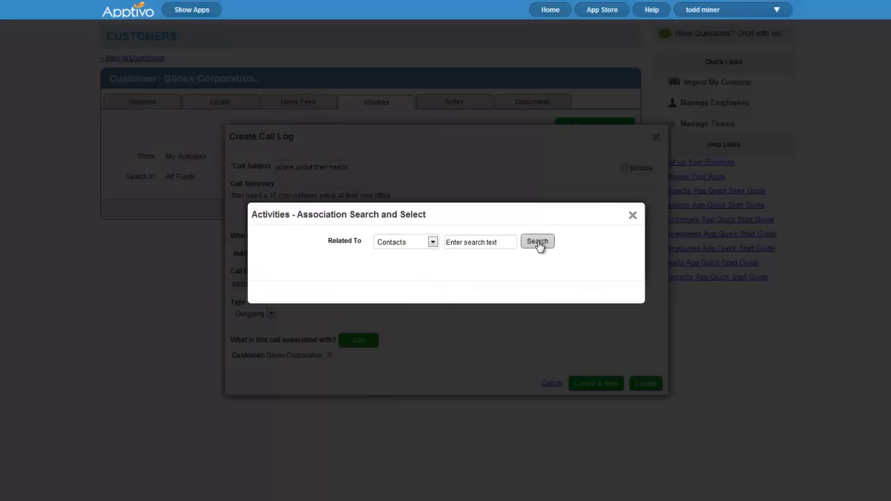
pyautogui.click(537, 242)
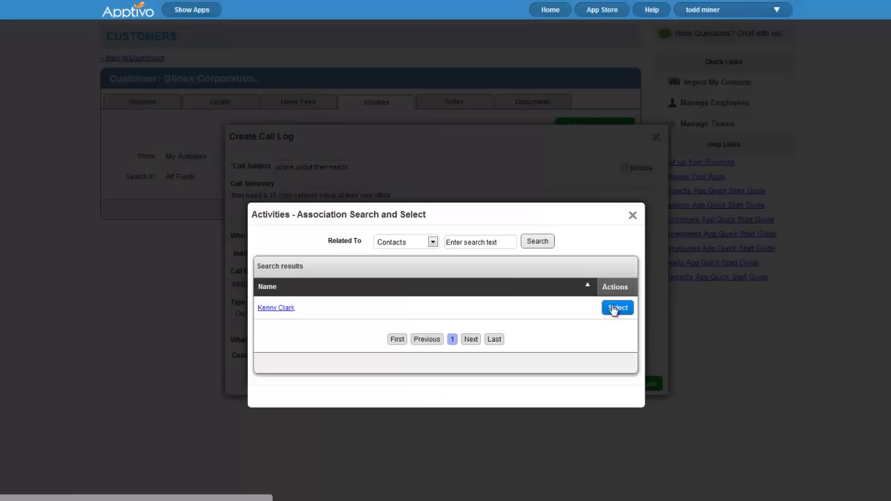
pyautogui.click(618, 308)
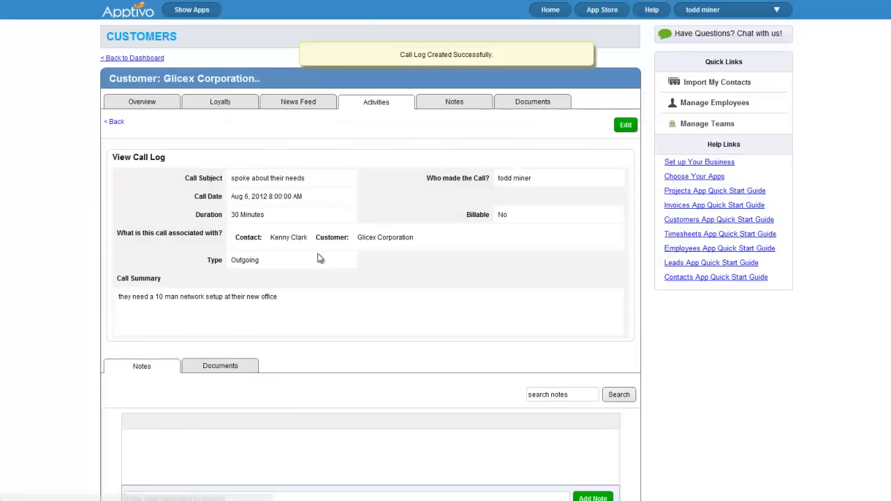
# Return to Glicex Corporation's activities list showing the saved call log and open the New Activity choices
pyautogui.scroll(-1, 338, 292)
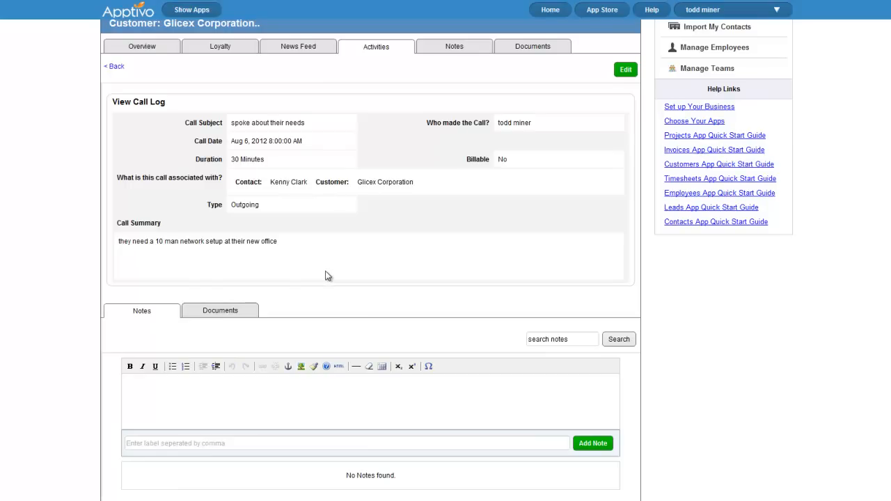
pyautogui.scroll(1, 365, 316)
pyautogui.scroll(-1, 361, 307)
pyautogui.scroll(1, 361, 307)
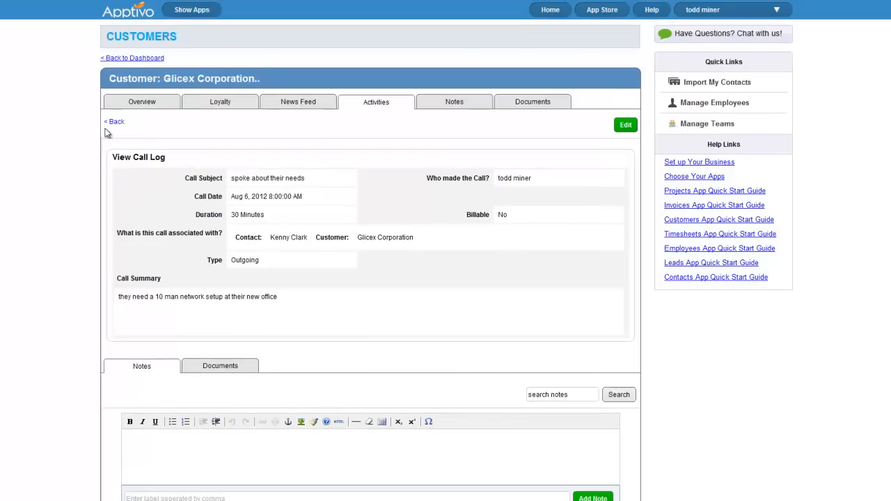
pyautogui.click(116, 122)
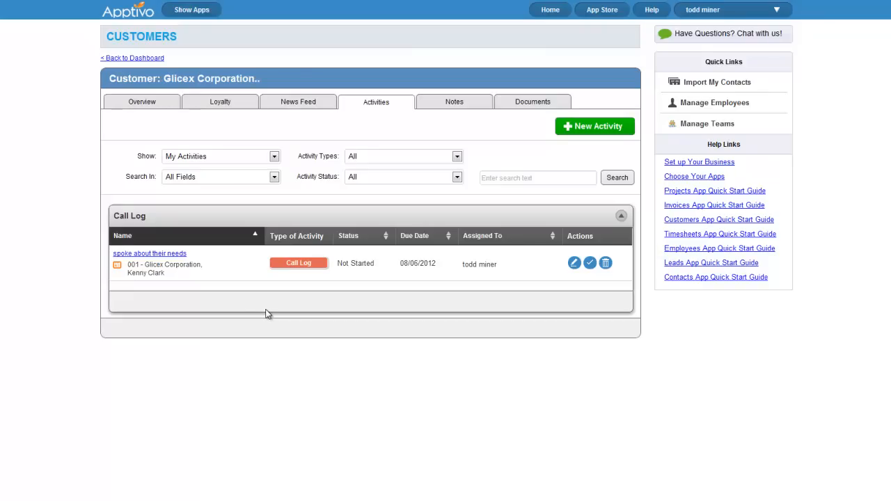
pyautogui.click(596, 132)
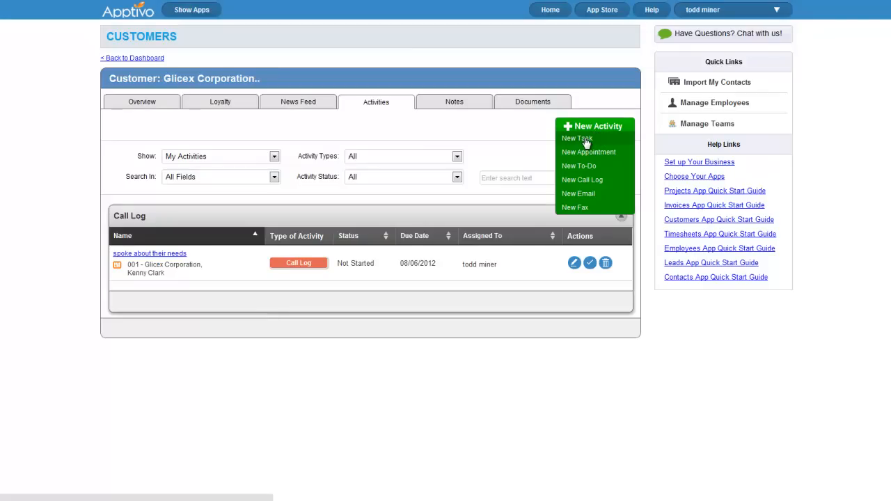
# Add the task 'write up the contract for glicex' assigned to the customer's contact, then go back
pyautogui.click(586, 143)
pyautogui.click(369, 168)
pyautogui.write('write up the contract for glicex')
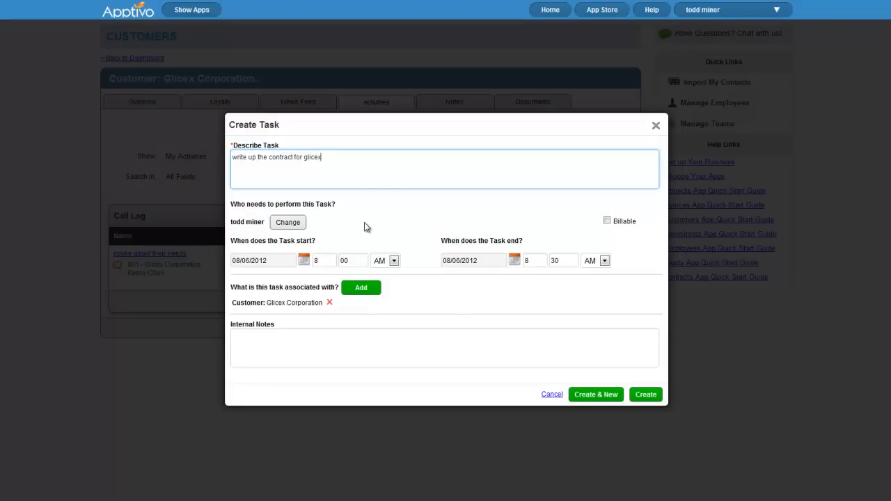
pyautogui.click(288, 224)
pyautogui.click(340, 220)
pyautogui.write('ken')
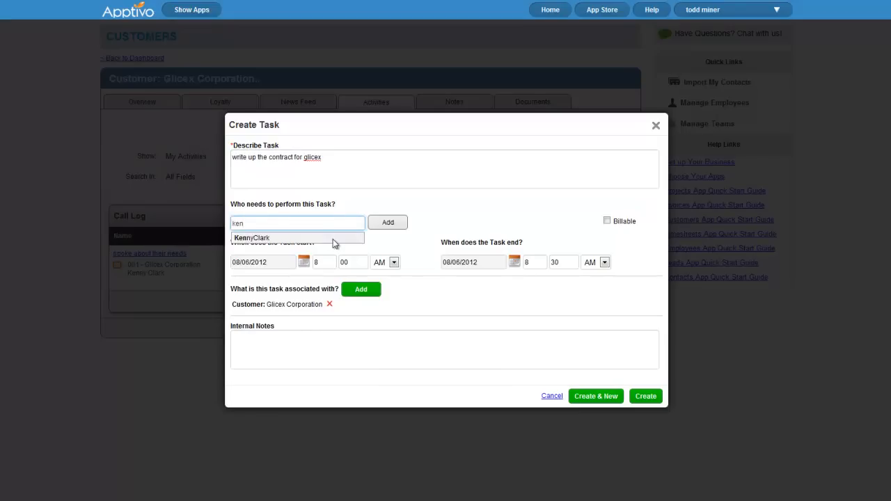
pyautogui.click(333, 240)
pyautogui.click(372, 224)
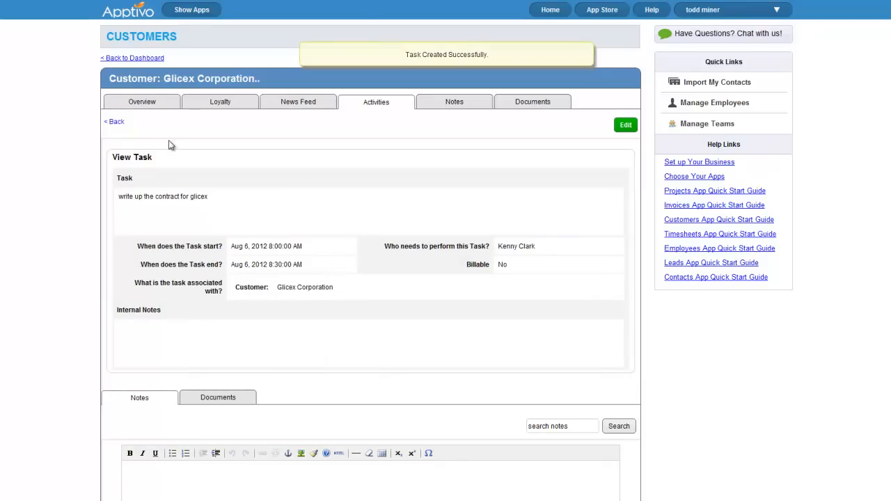
pyautogui.click(116, 123)
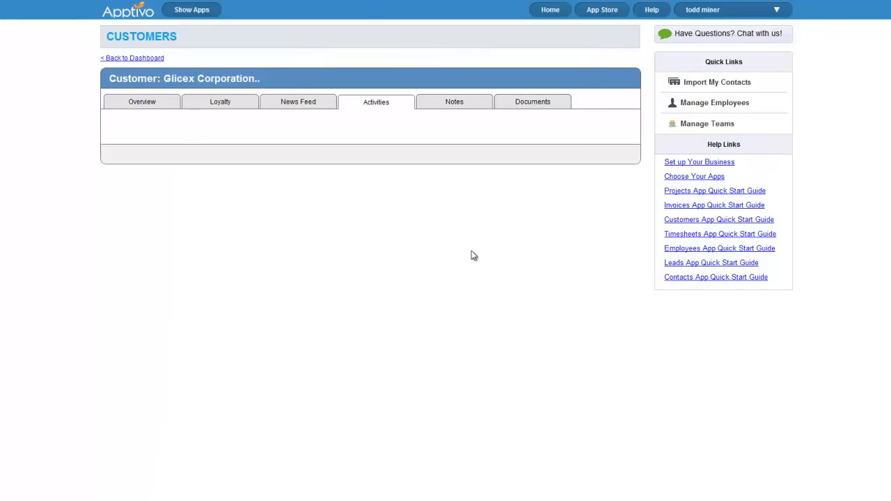
# Post a note that the primary contact is no longer the previous person, then view Documents
pyautogui.click(462, 107)
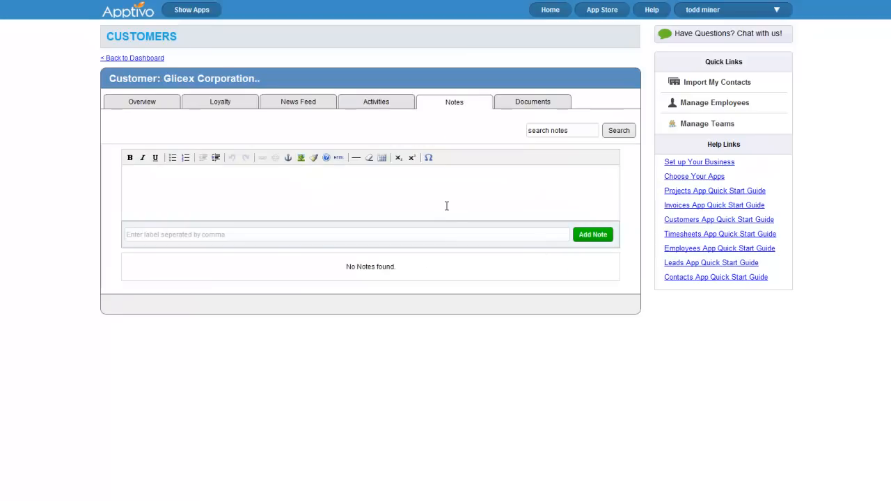
pyautogui.click(227, 180)
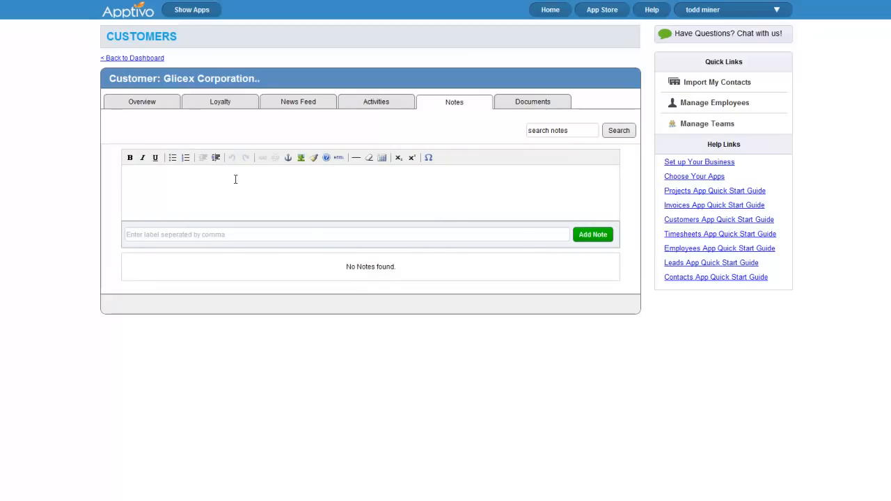
pyautogui.write('our primary is no longer kenny')
pyautogui.click(603, 237)
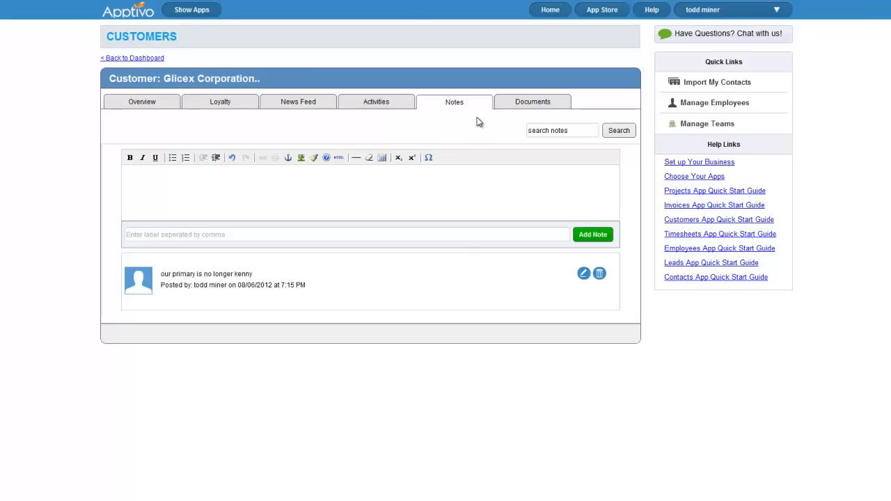
pyautogui.click(513, 105)
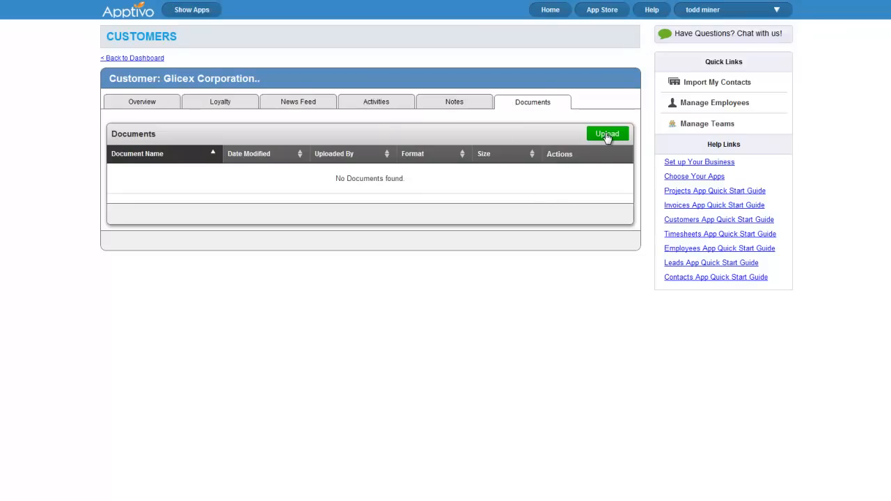
# Pick a screenshot file to upload as a document, then return to the Customers dashboard
pyautogui.click(607, 134)
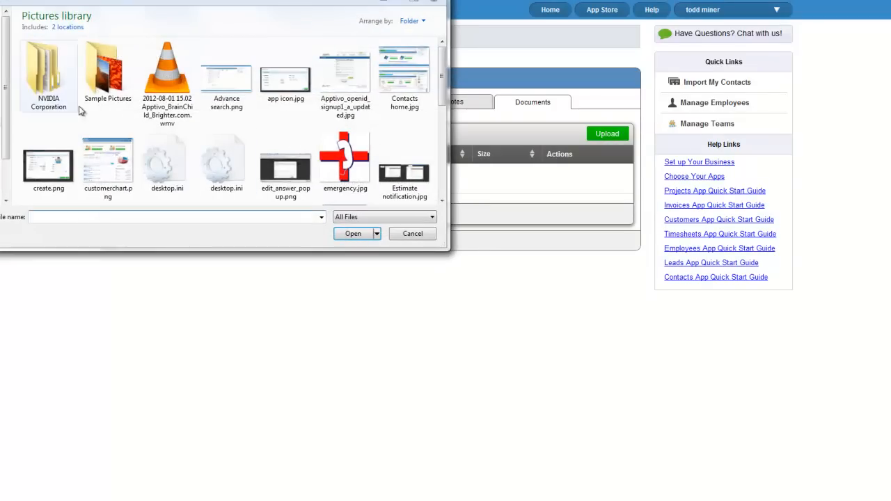
pyautogui.click(353, 197)
pyautogui.scroll(-5, 340, 172)
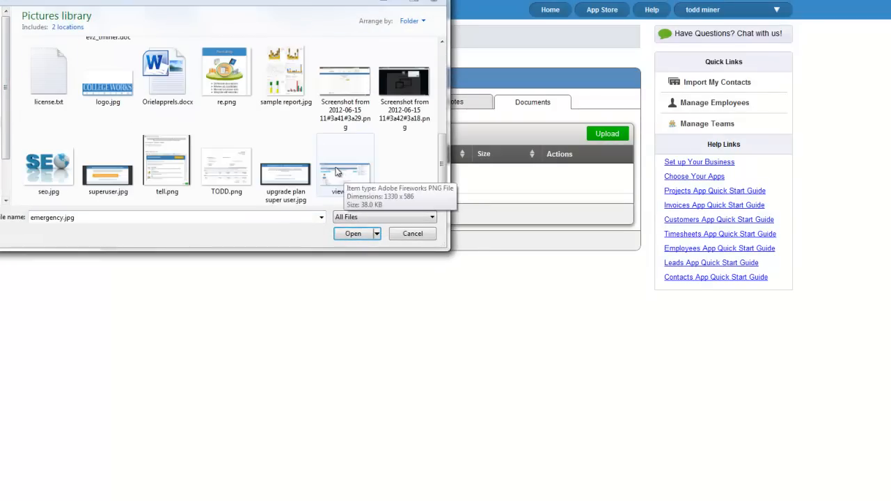
pyautogui.click(418, 99)
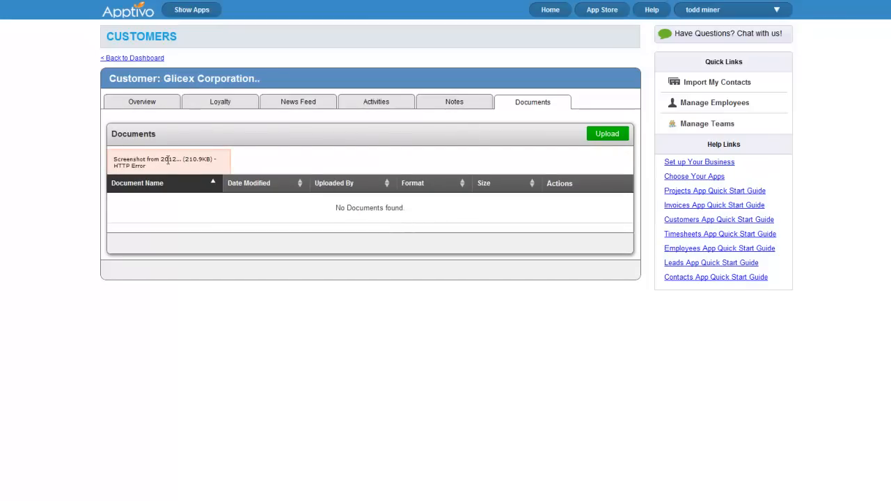
pyautogui.click(138, 60)
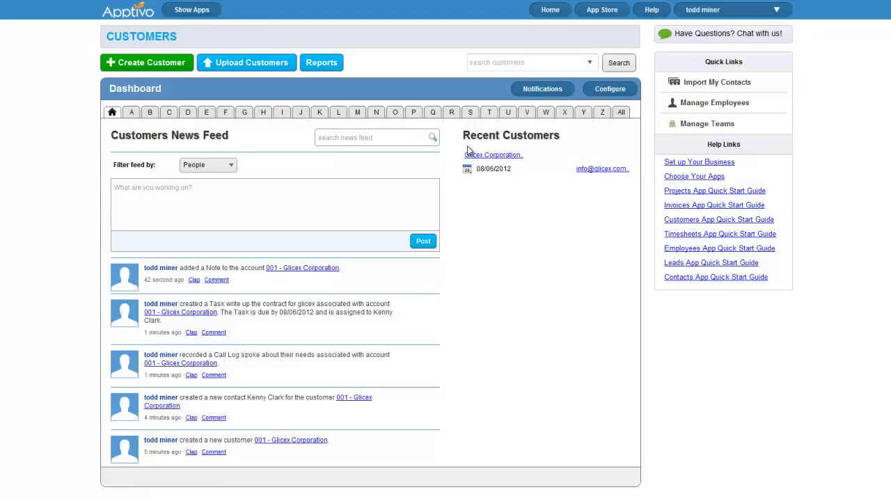
# Open the Opportunities app from the app list and go to its dashboard
pyautogui.click(195, 10)
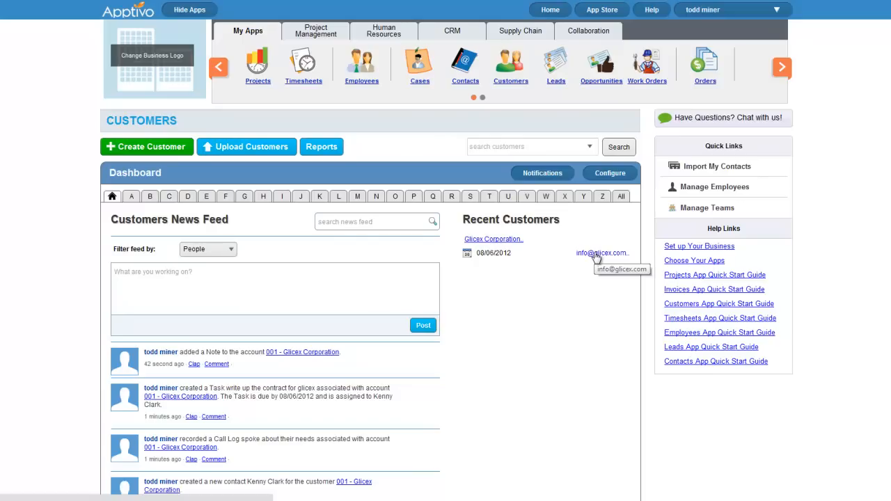
pyautogui.click(596, 255)
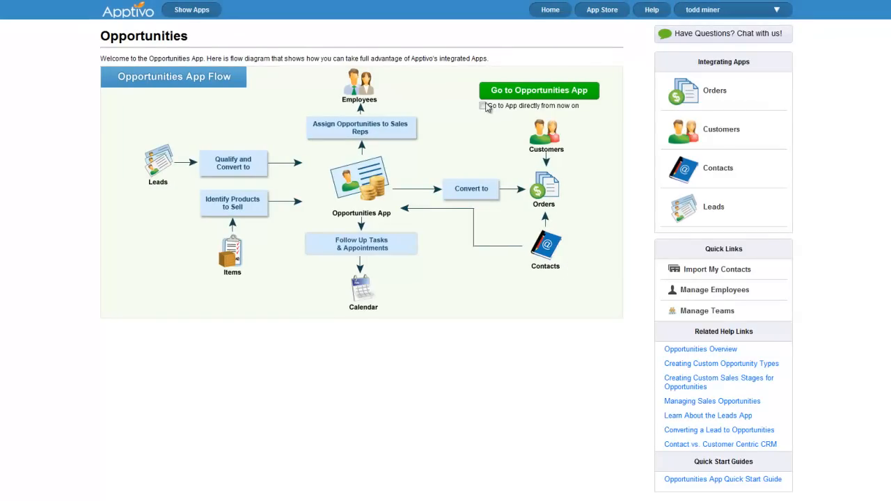
pyautogui.click(509, 90)
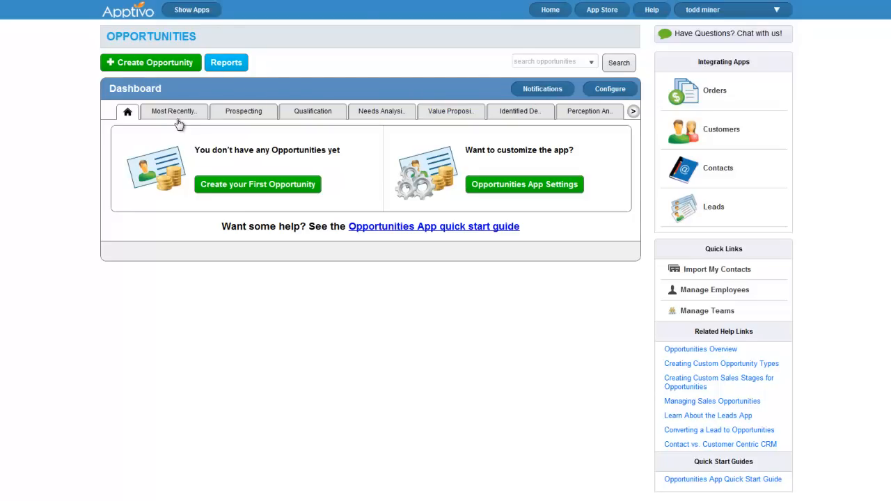
# Create opportunity '10 man network setup' for Glicex Corporation with close date 08/09/2012
pyautogui.click(179, 62)
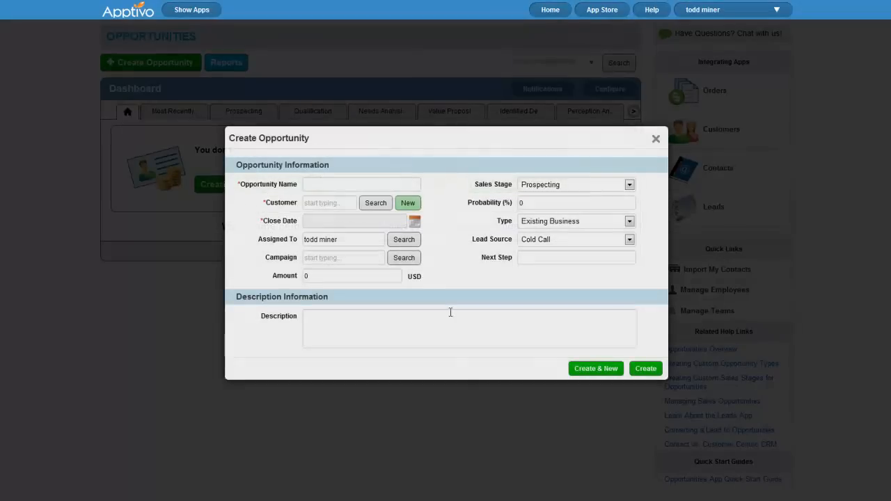
pyautogui.click(359, 188)
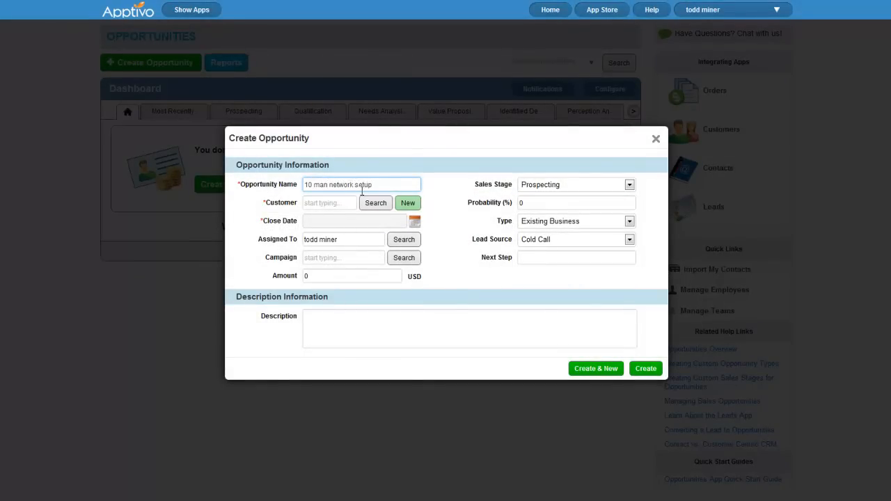
pyautogui.click(331, 202)
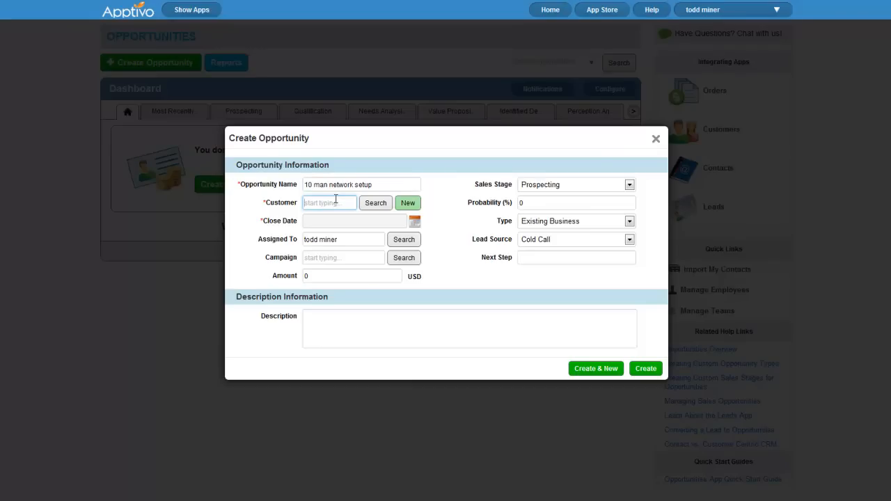
pyautogui.write('gl')
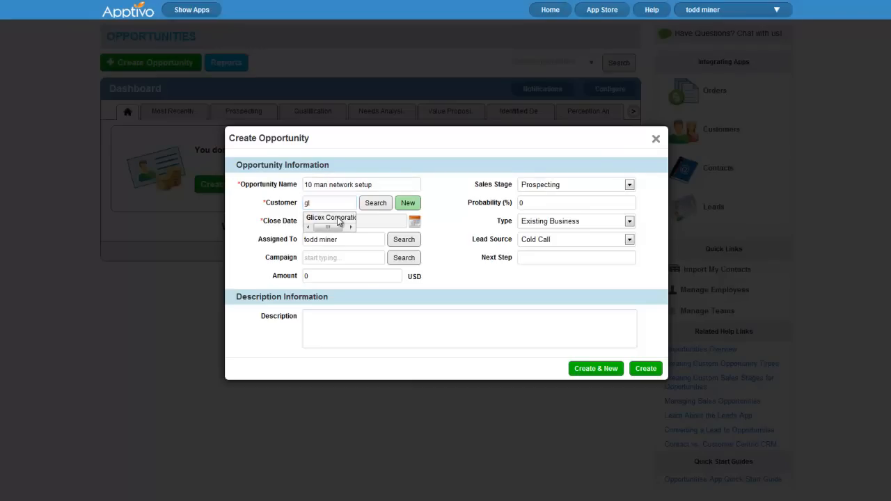
pyautogui.click(339, 222)
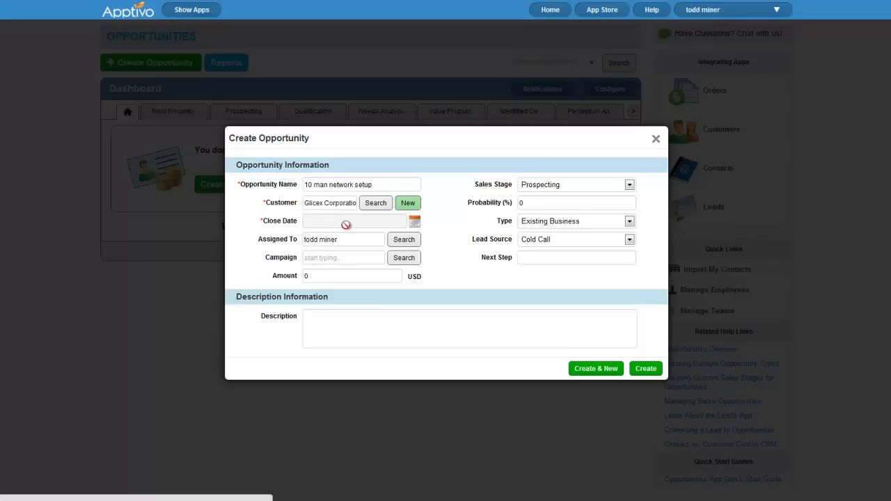
pyautogui.click(416, 222)
pyautogui.click(460, 259)
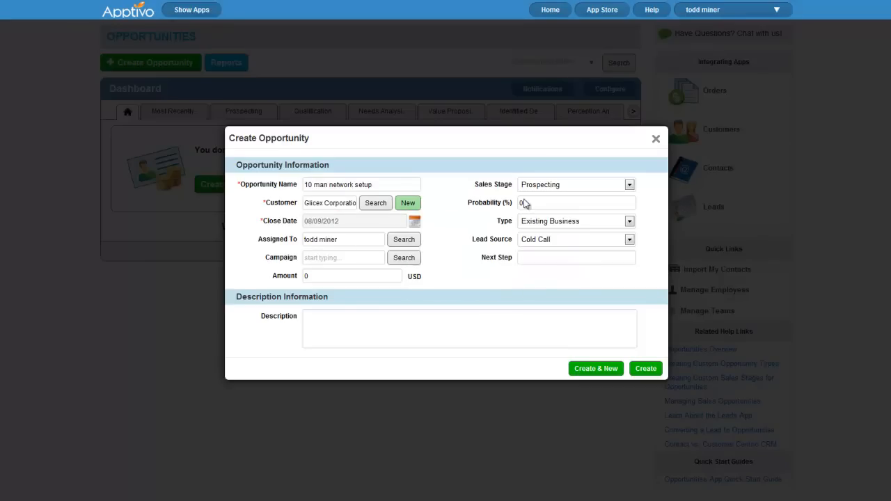
pyautogui.click(651, 374)
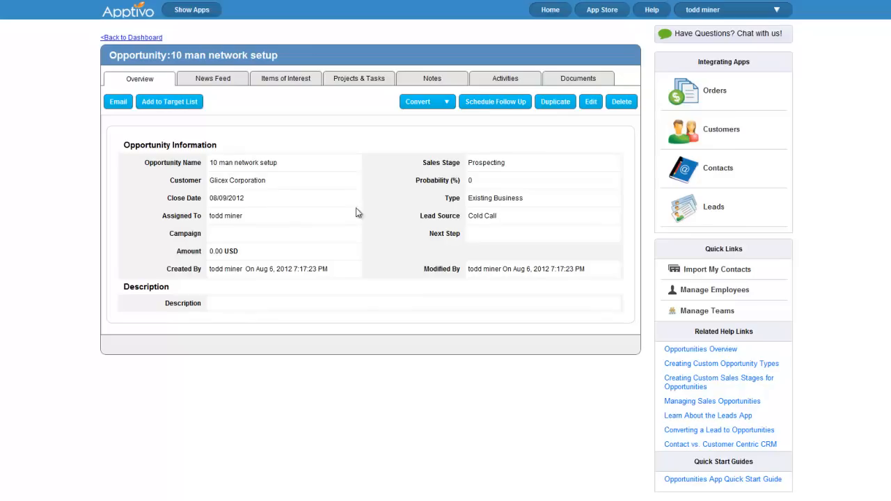
# Browse the opportunity's News Feed, Items of Interest, Notes, Projects & Tasks, Activities and Documents, then open Customers
pyautogui.click(223, 80)
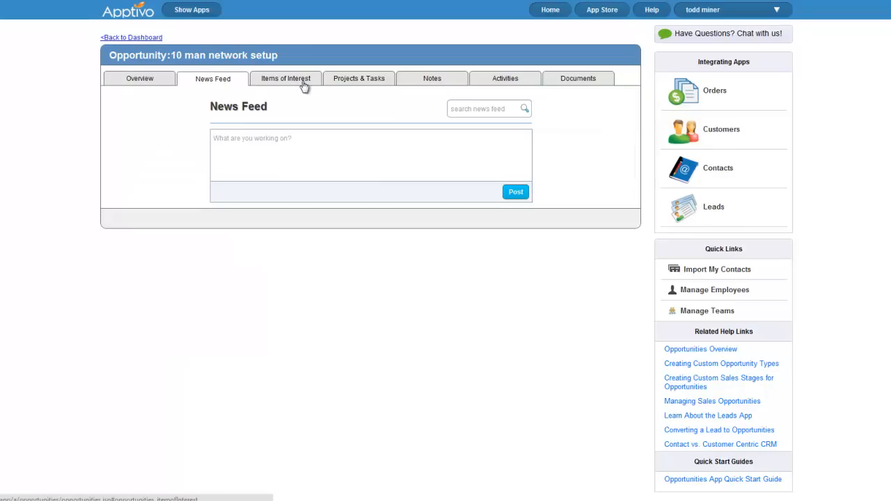
pyautogui.click(301, 79)
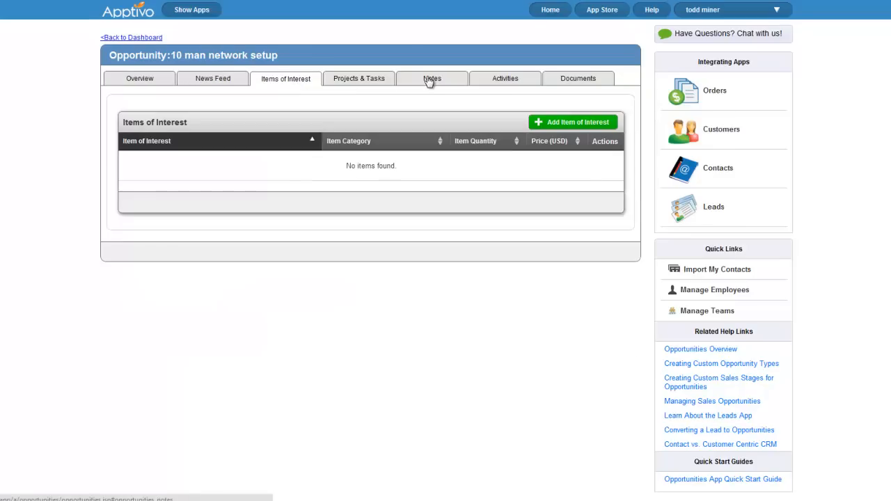
pyautogui.click(431, 80)
pyautogui.click(358, 79)
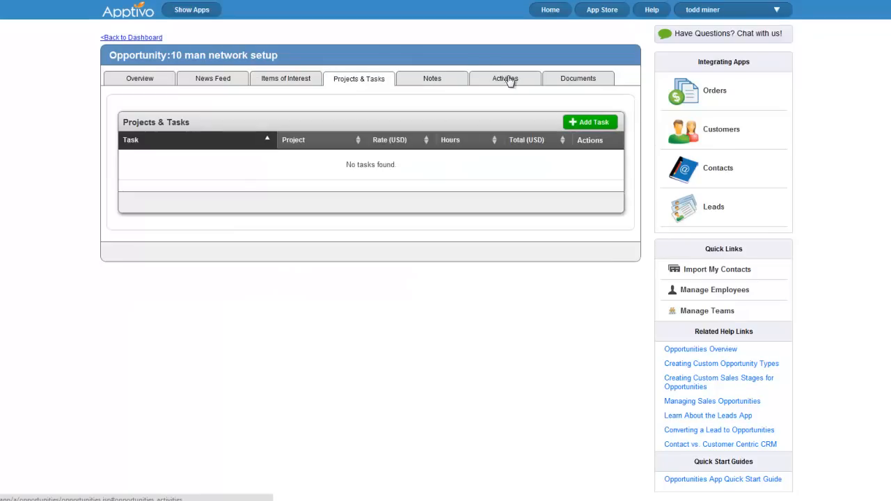
pyautogui.click(508, 79)
pyautogui.click(576, 78)
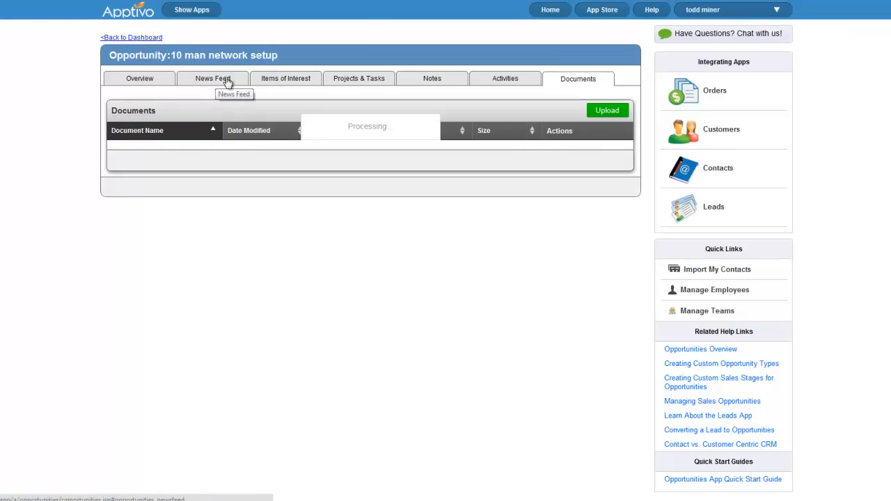
pyautogui.click(152, 37)
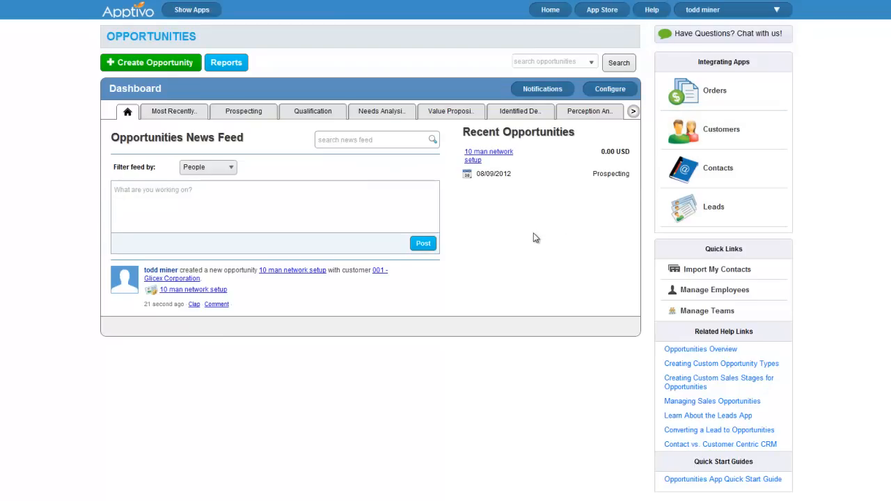
pyautogui.click(702, 136)
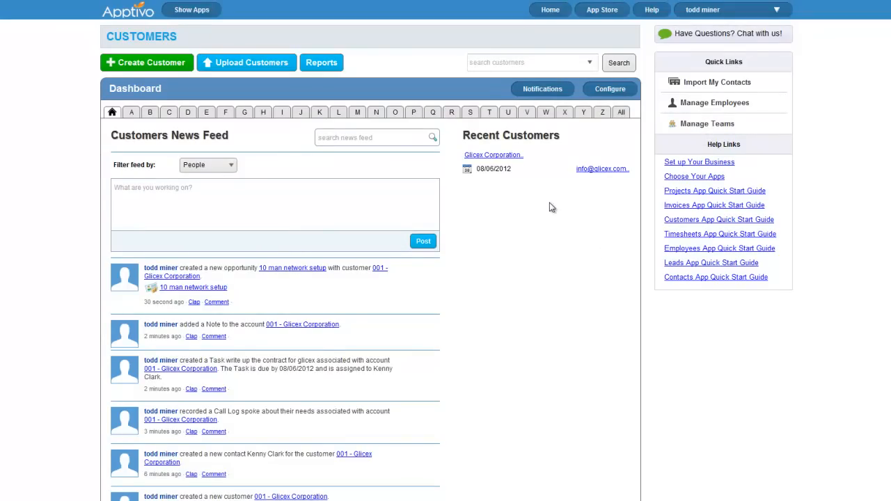
# Remove Customer Deleted, Duplicated, Modified and Lead Created For Customer events from the news feed
pyautogui.click(551, 92)
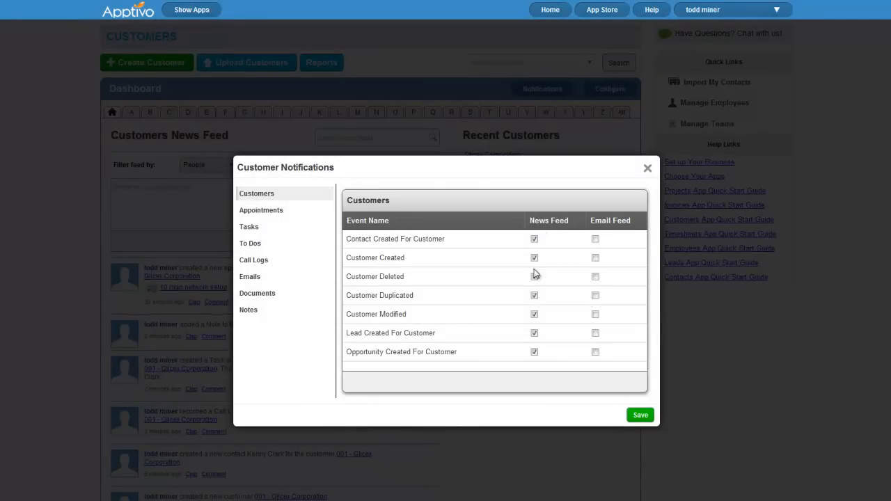
pyautogui.click(275, 211)
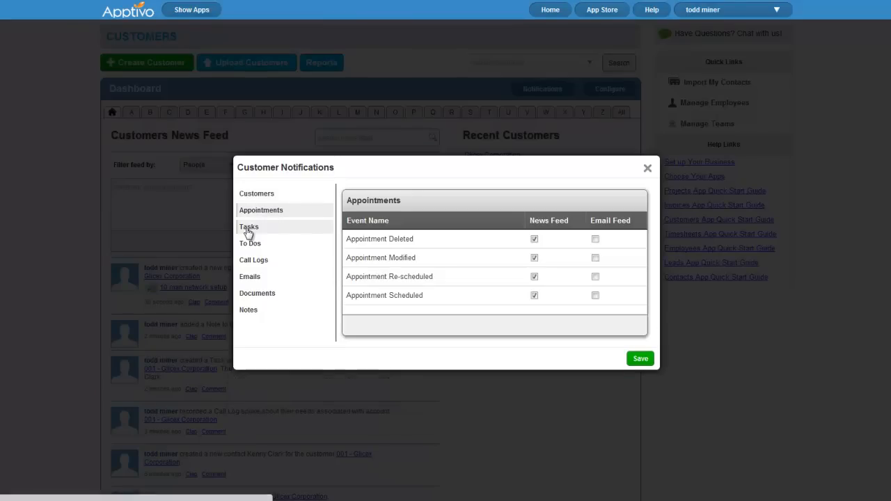
pyautogui.click(249, 230)
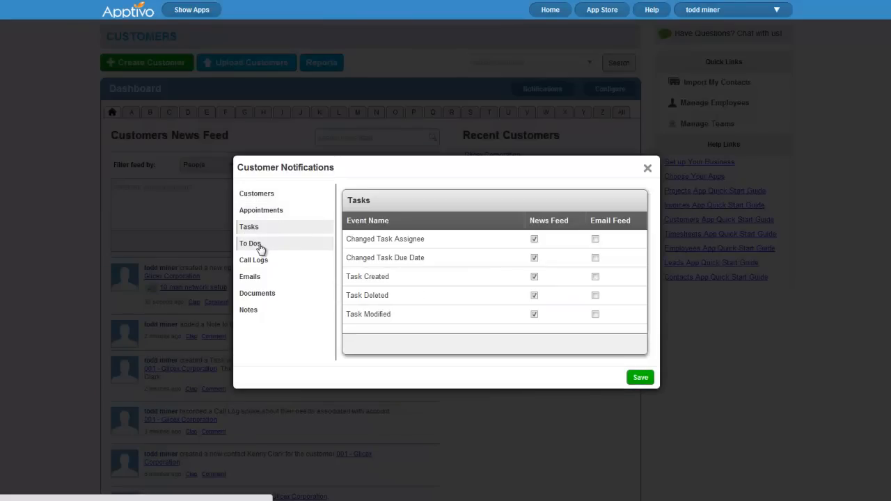
pyautogui.click(259, 245)
pyautogui.click(261, 197)
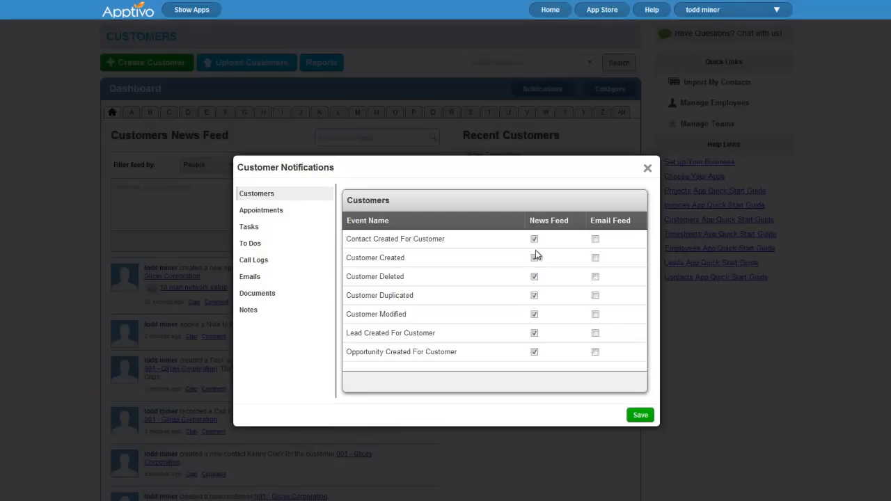
pyautogui.click(535, 277)
pyautogui.click(535, 295)
pyautogui.click(534, 314)
pyautogui.click(534, 333)
# Turn on email notifications for all seven customer events and save the preferences
pyautogui.click(595, 352)
pyautogui.click(595, 333)
pyautogui.click(595, 314)
pyautogui.click(596, 296)
pyautogui.click(596, 239)
pyautogui.click(596, 278)
pyautogui.click(641, 416)
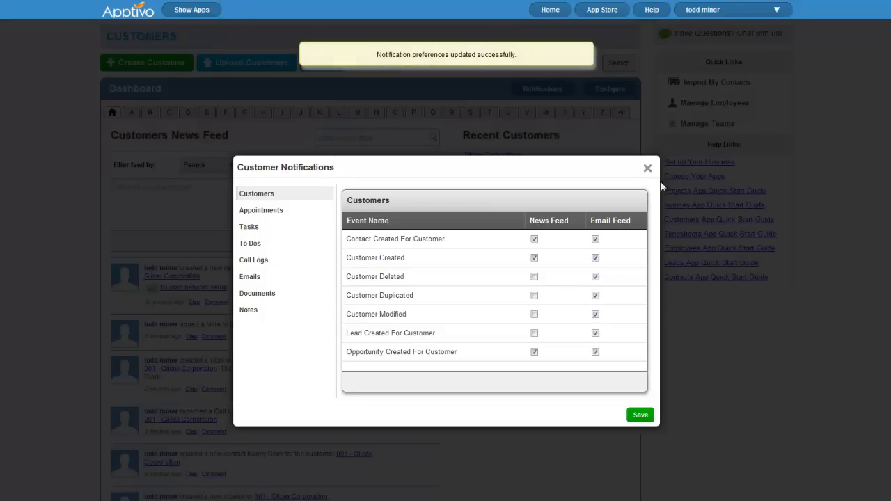
pyautogui.click(648, 168)
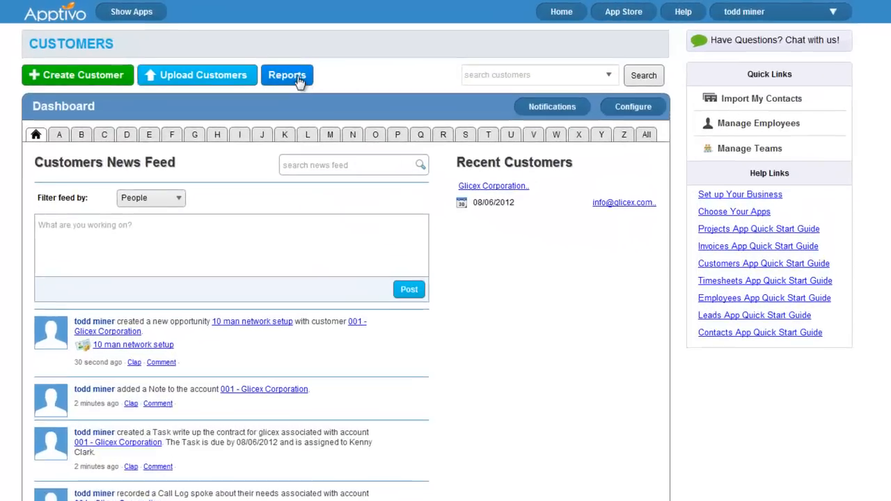
pyautogui.click(322, 66)
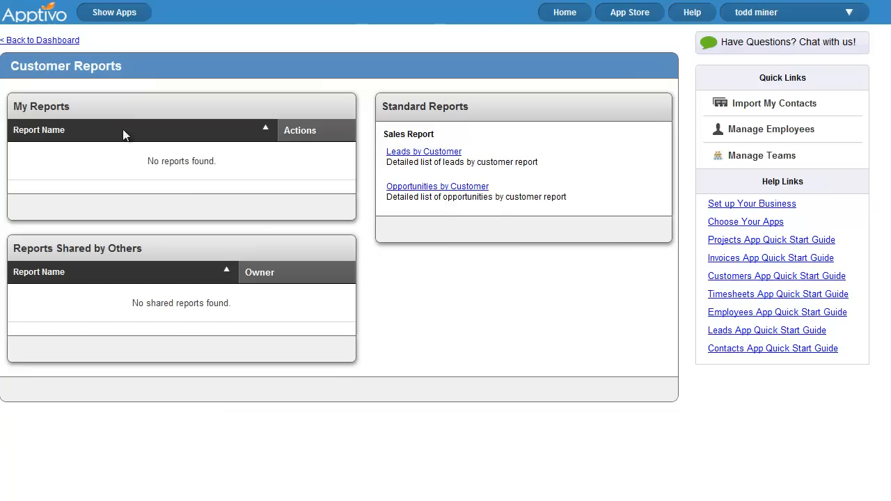
pyautogui.click(43, 41)
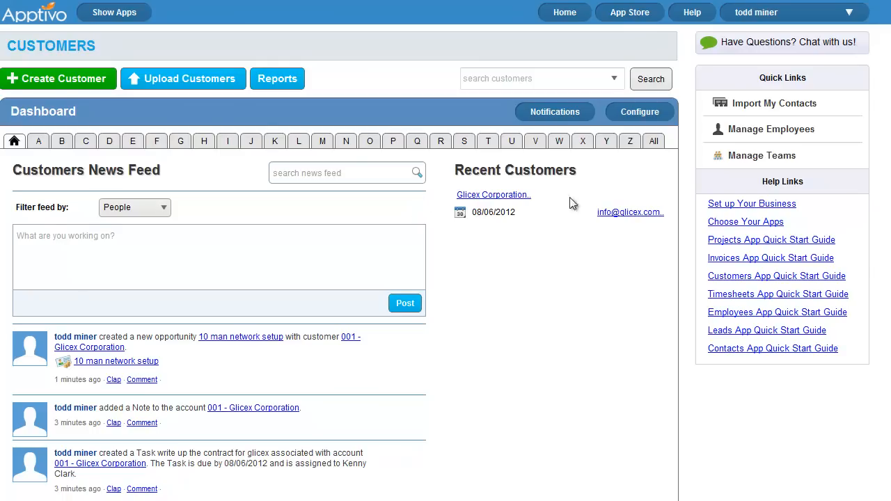
# Run an advanced customer search filtered to the Residential category
pyautogui.click(614, 79)
pyautogui.click(522, 105)
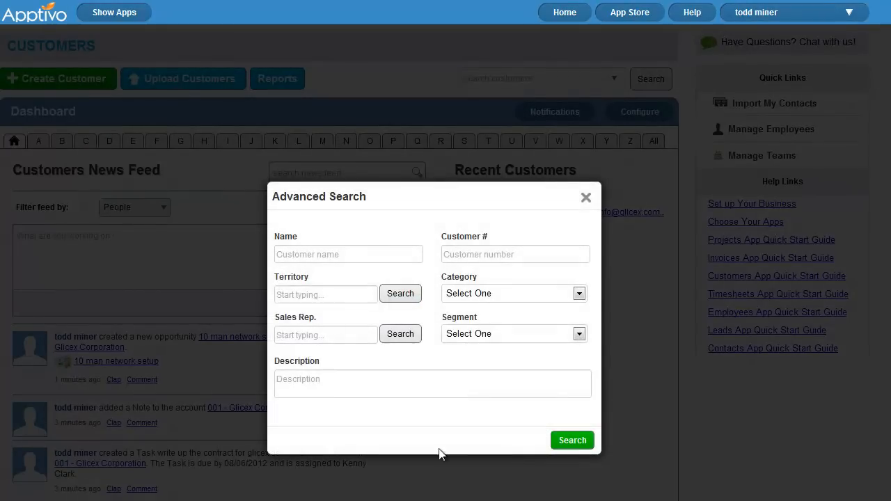
pyautogui.click(490, 293)
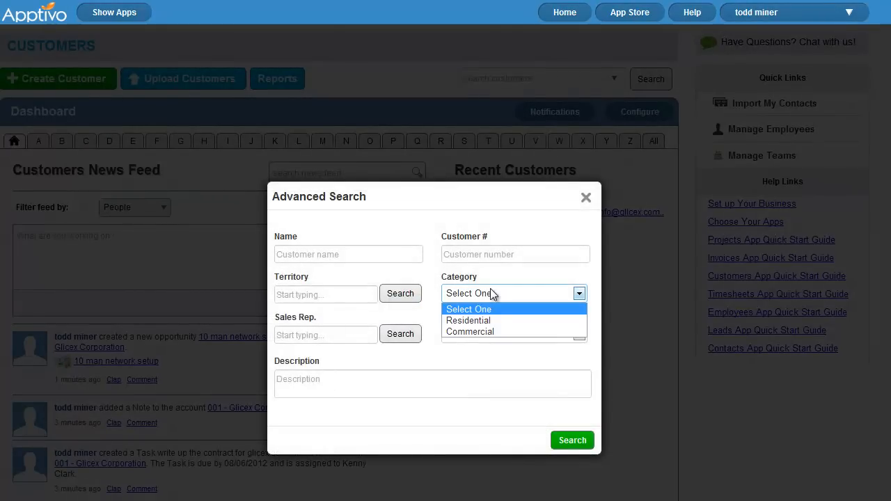
pyautogui.click(494, 320)
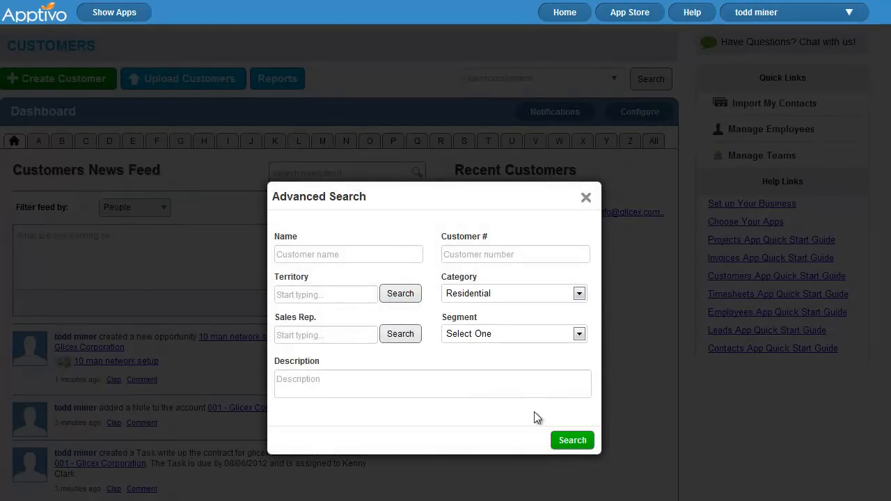
pyautogui.click(572, 441)
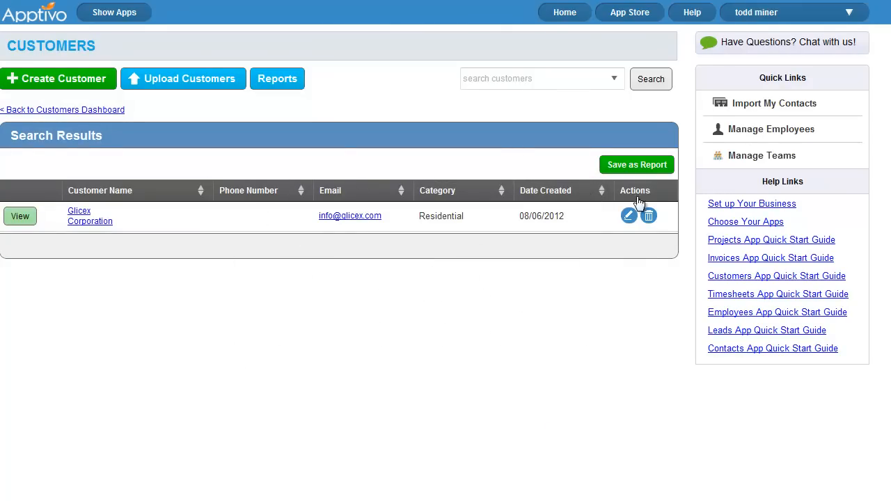
# Save the search results as a shared report named 'Residential Customers'
pyautogui.click(641, 166)
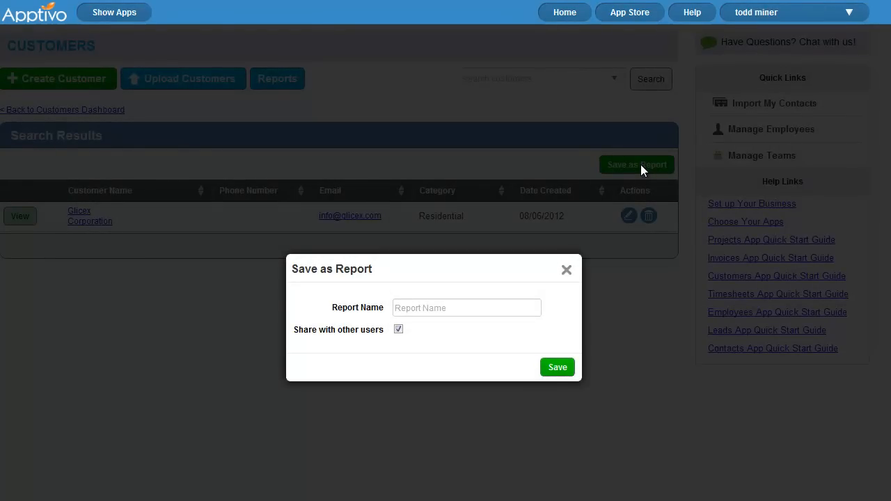
pyautogui.click(422, 307)
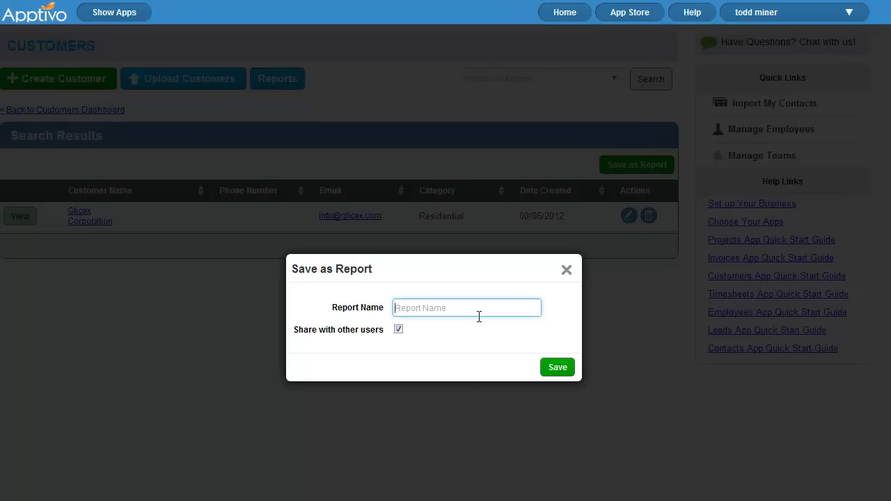
pyautogui.write('S')
pyautogui.press('BackSpace')
pyautogui.write('Customers by')
pyautogui.press('BackSpace')
pyautogui.hotkey('ctrl', 'a')
pyautogui.write('Residential Customers')
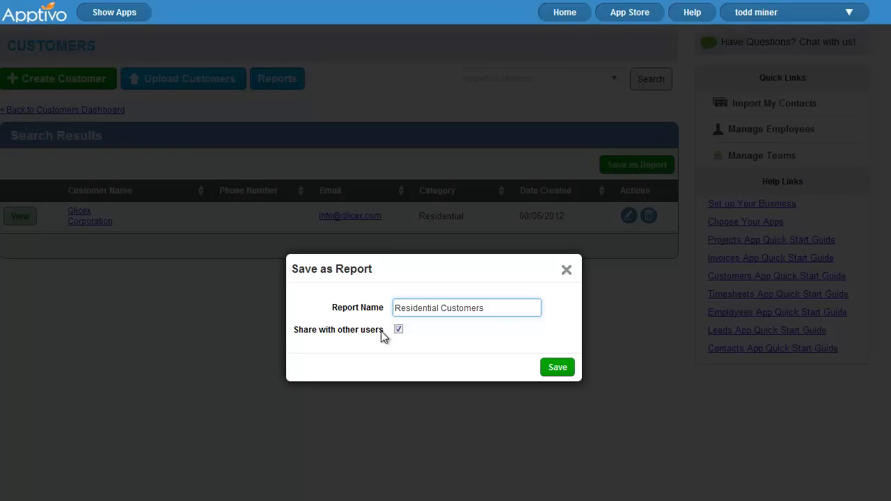
pyautogui.click(559, 369)
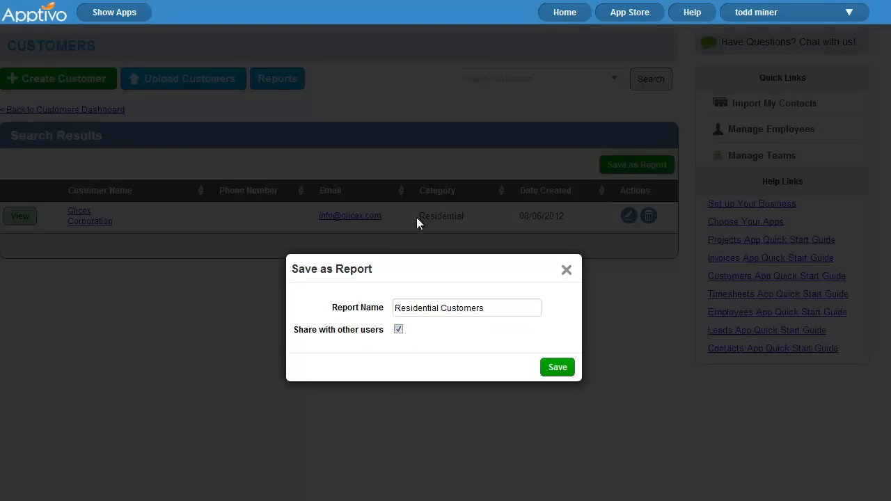
pyautogui.click(559, 369)
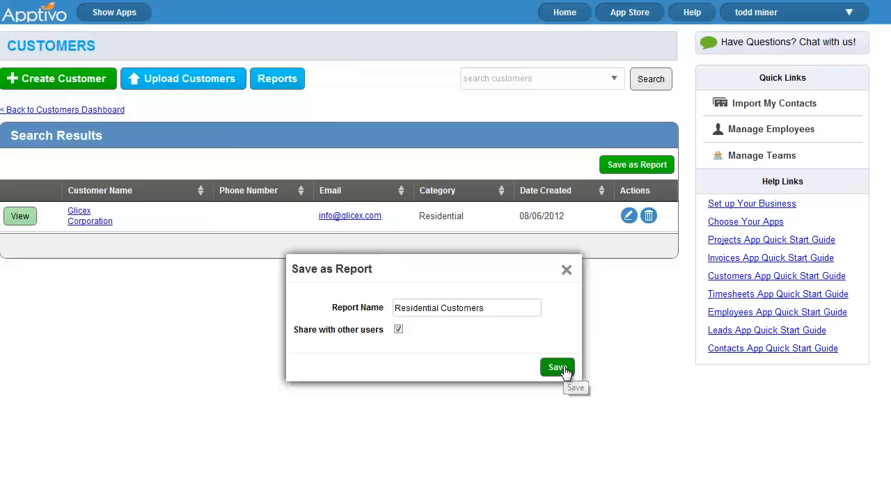
# Open the Residential Customers report to verify Glicex Corporation is listed, then go to the home dashboard
pyautogui.click(275, 83)
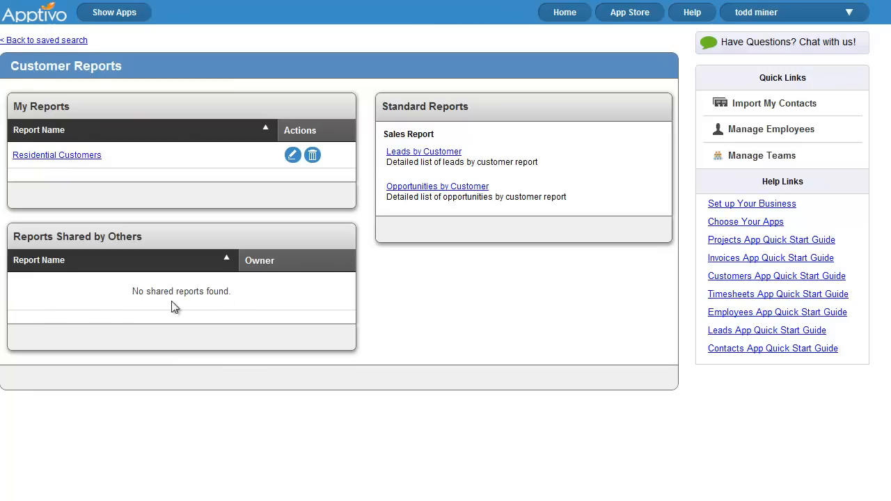
pyautogui.click(56, 163)
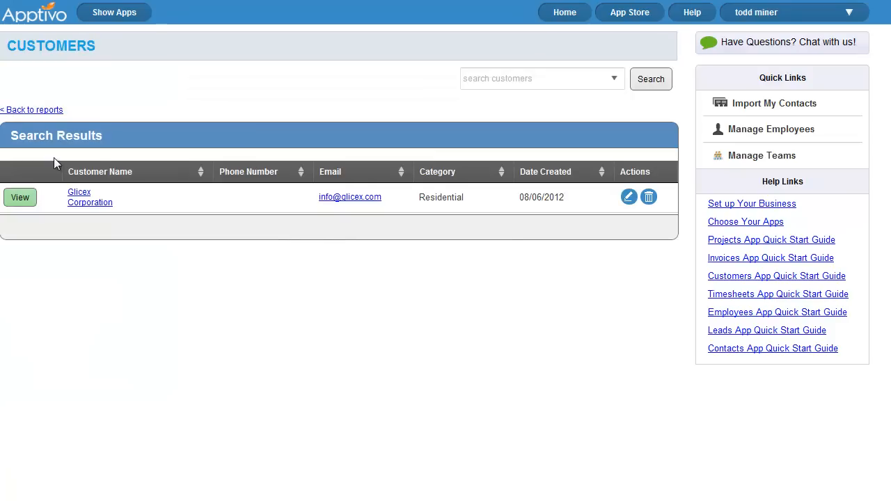
pyautogui.click(52, 112)
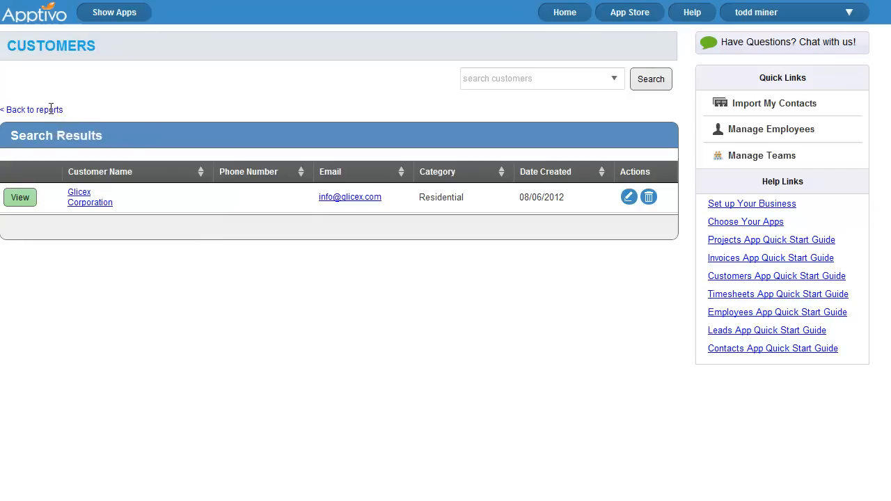
pyautogui.click(40, 39)
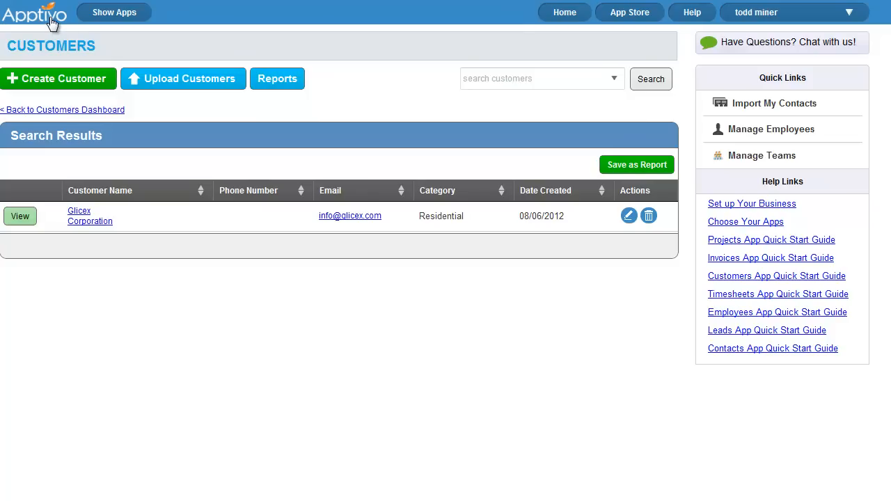
pyautogui.click(52, 24)
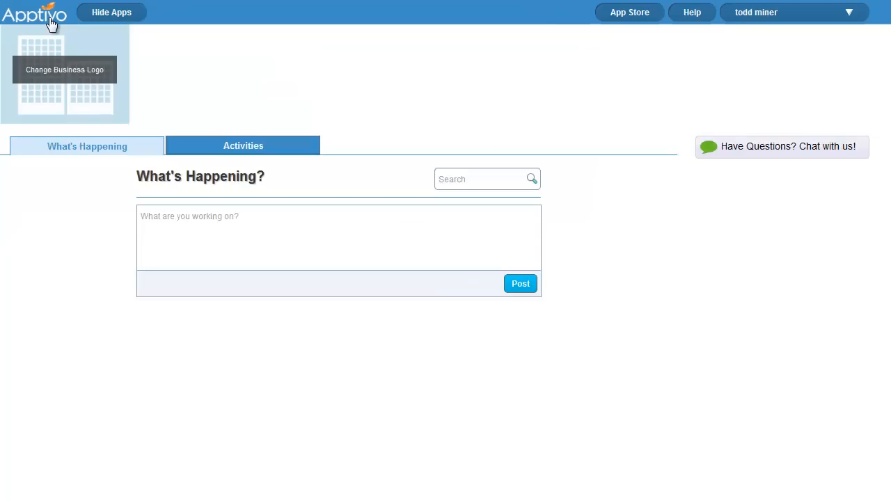